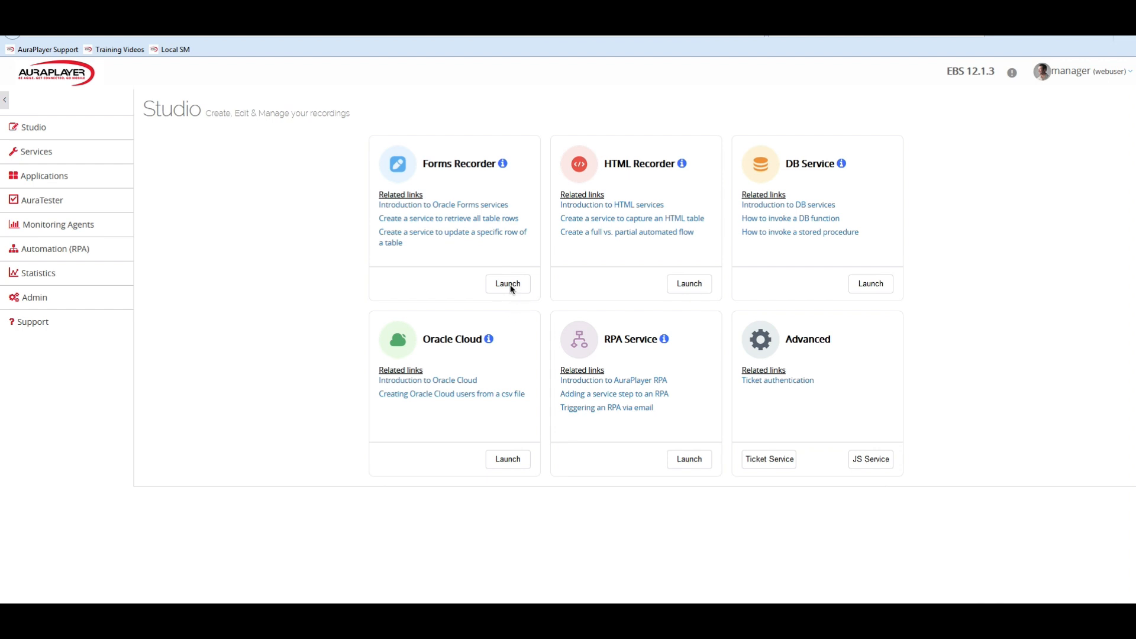
Launch the Forms Recorder and start recording a forms service using the PURCHASE_ORDER_URL form URL.
click(507, 284)
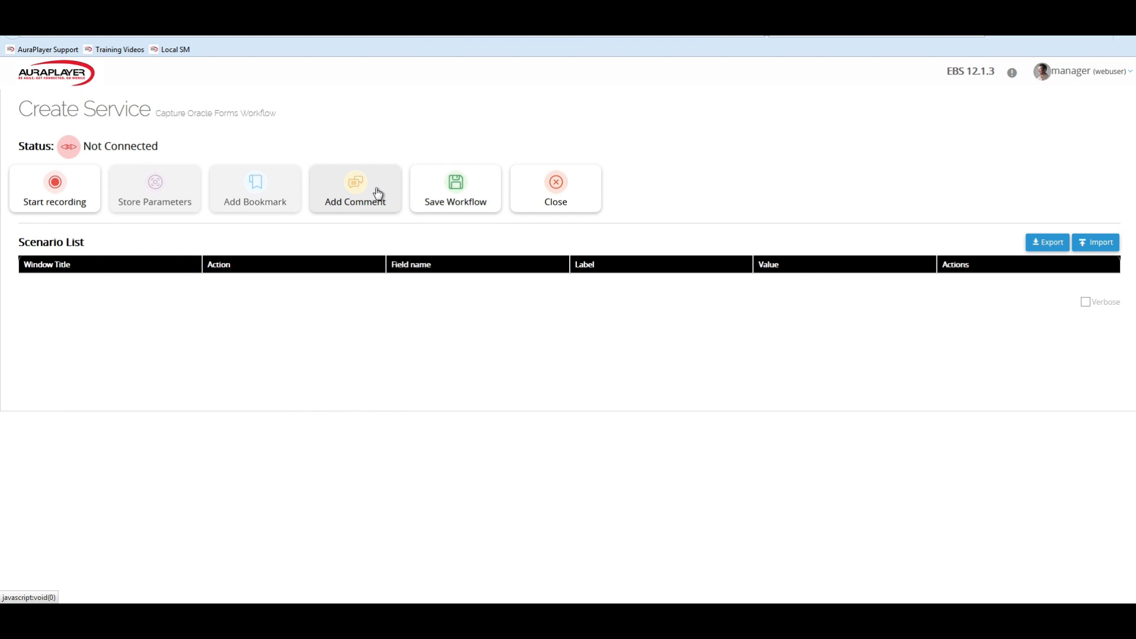
click(58, 185)
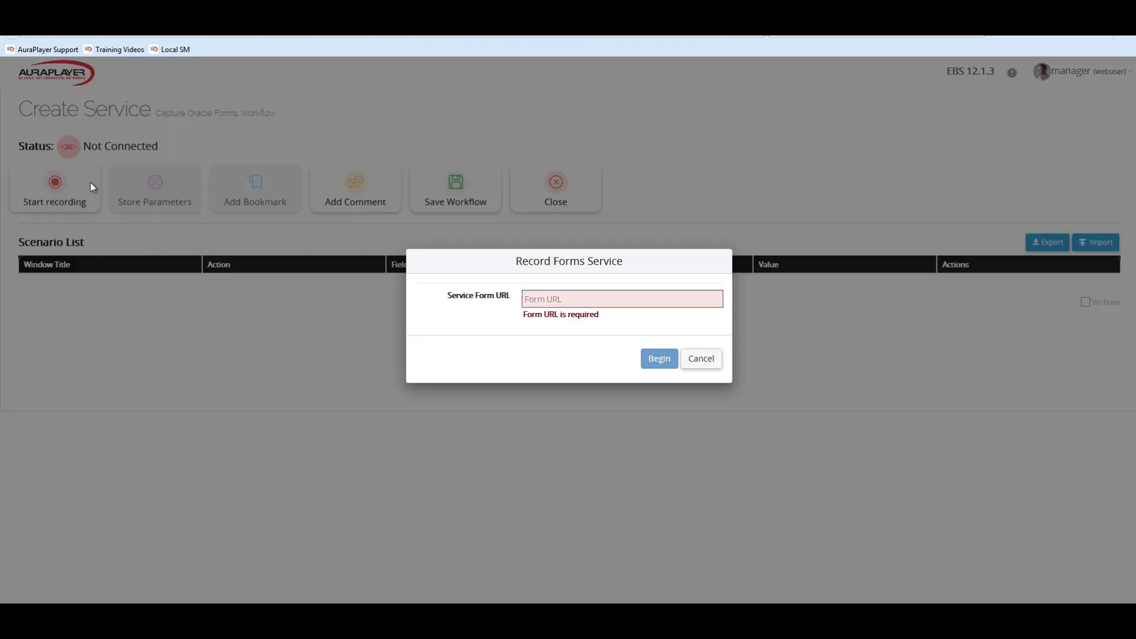
click(714, 298)
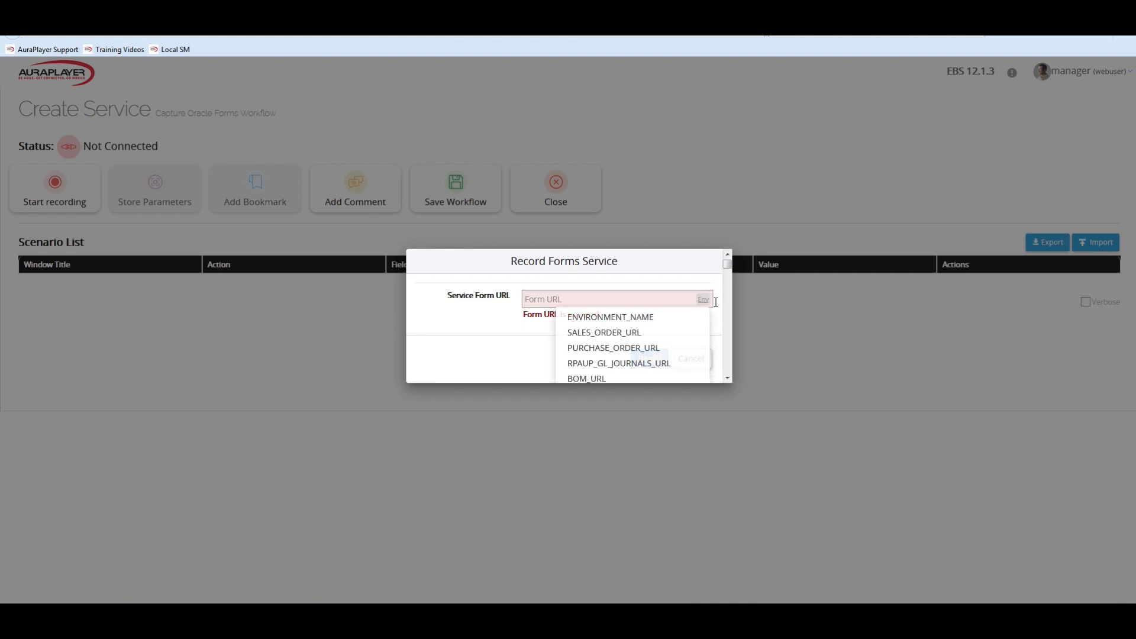
click(653, 355)
click(656, 359)
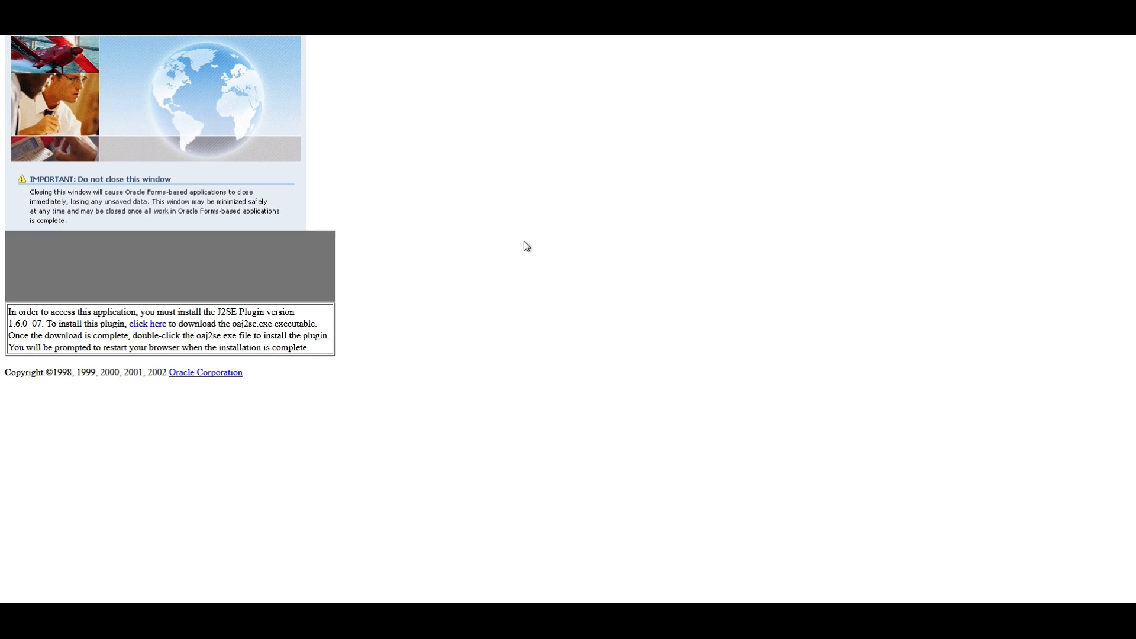
click(514, 365)
click(648, 364)
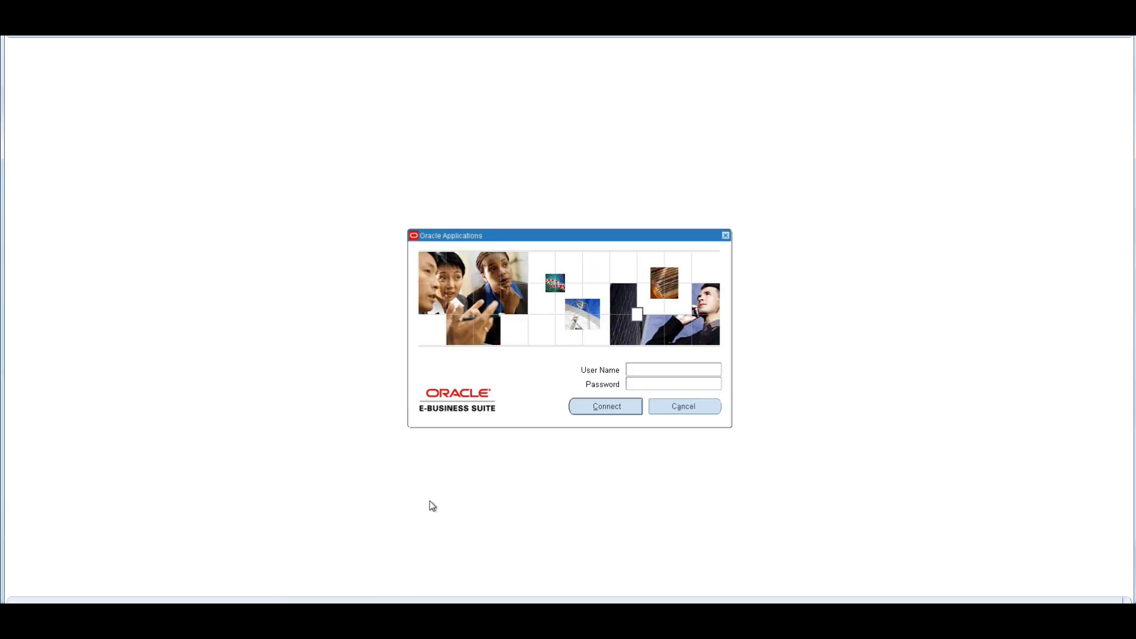
Arrange the Oracle Applications window and the Record Service window side by side.
key(super+Right)
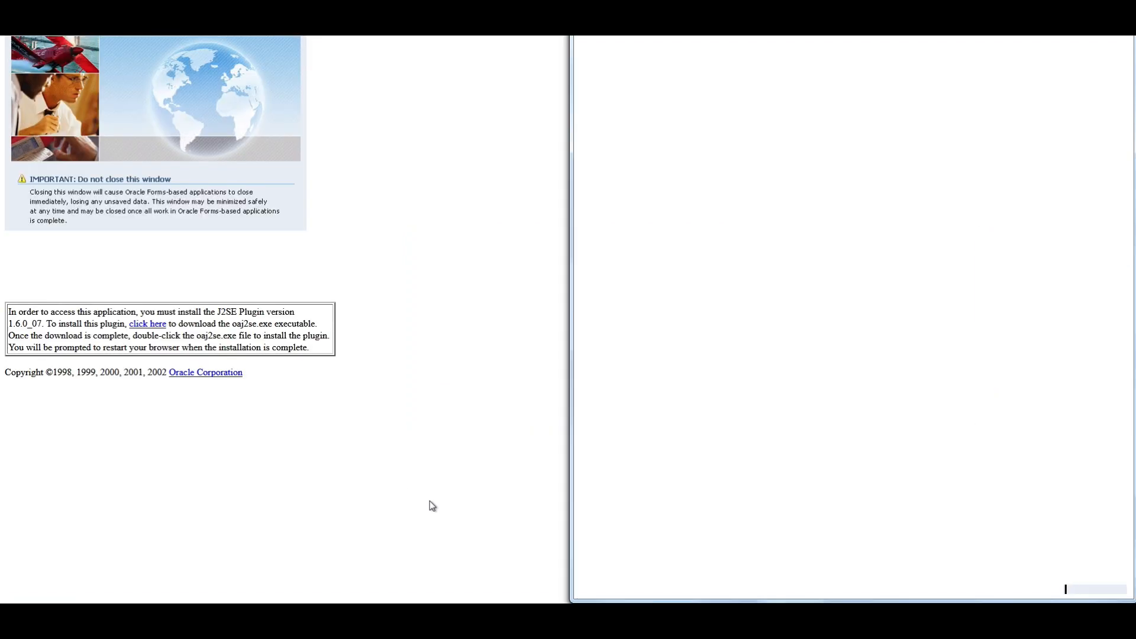
click(383, 615)
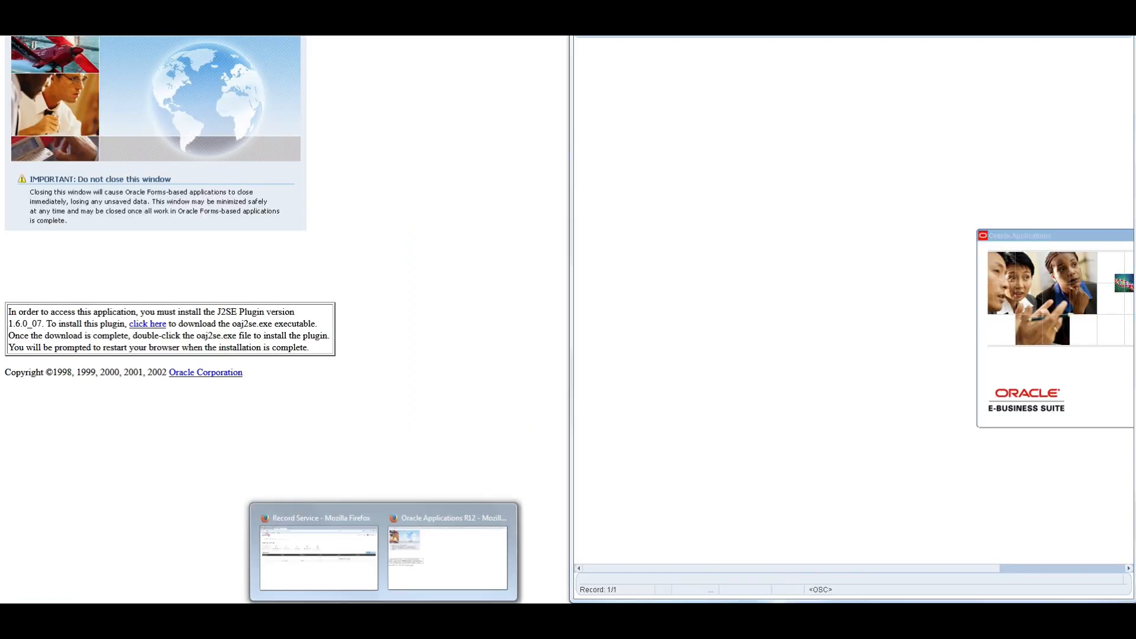
click(345, 579)
key(super+Left)
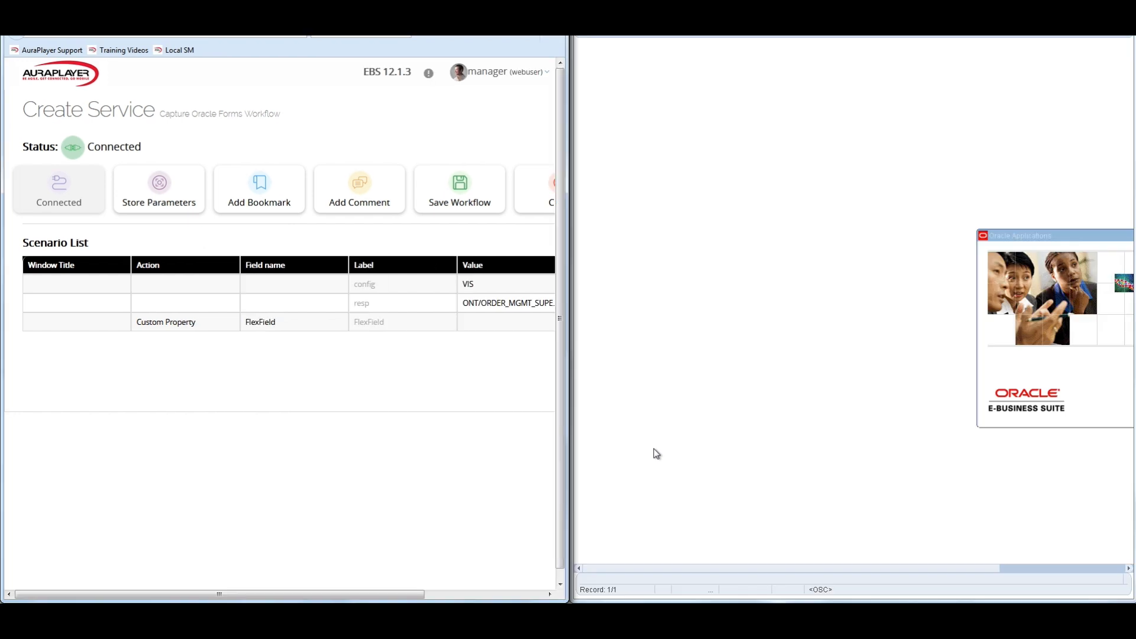
Sign in to Oracle E-Business Suite with the user name OPERATIONS and the account password.
click(1061, 571)
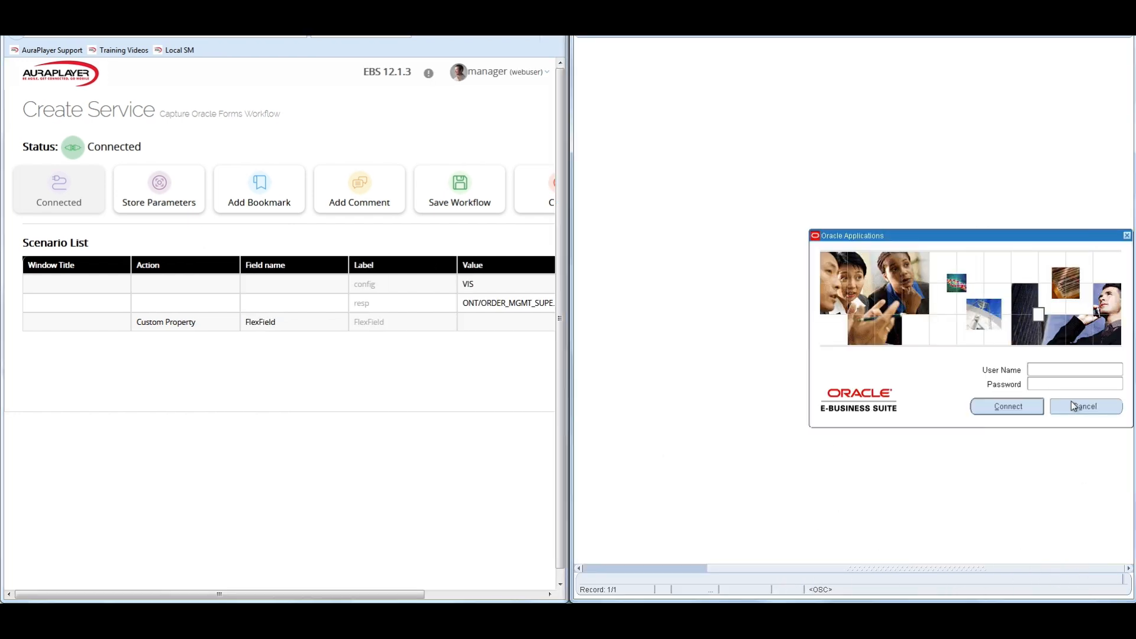
text(OPERATIONS)
click(1042, 364)
key(Tab)
text(welcome)
click(1014, 407)
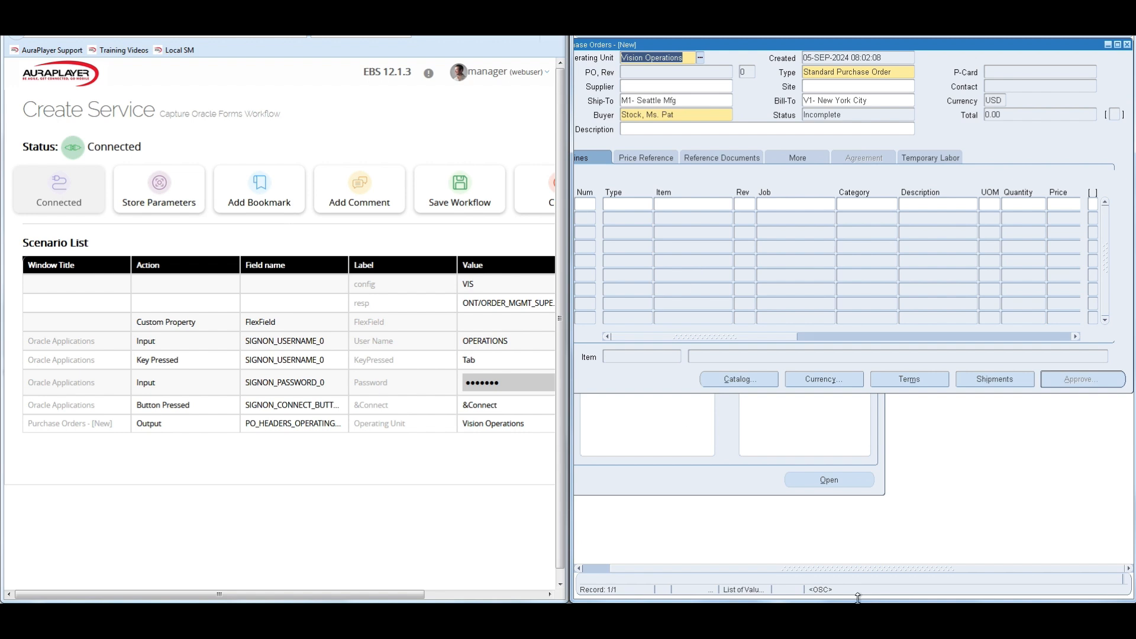
Set the new purchase order's supplier to Alliance Systems.
click(859, 569)
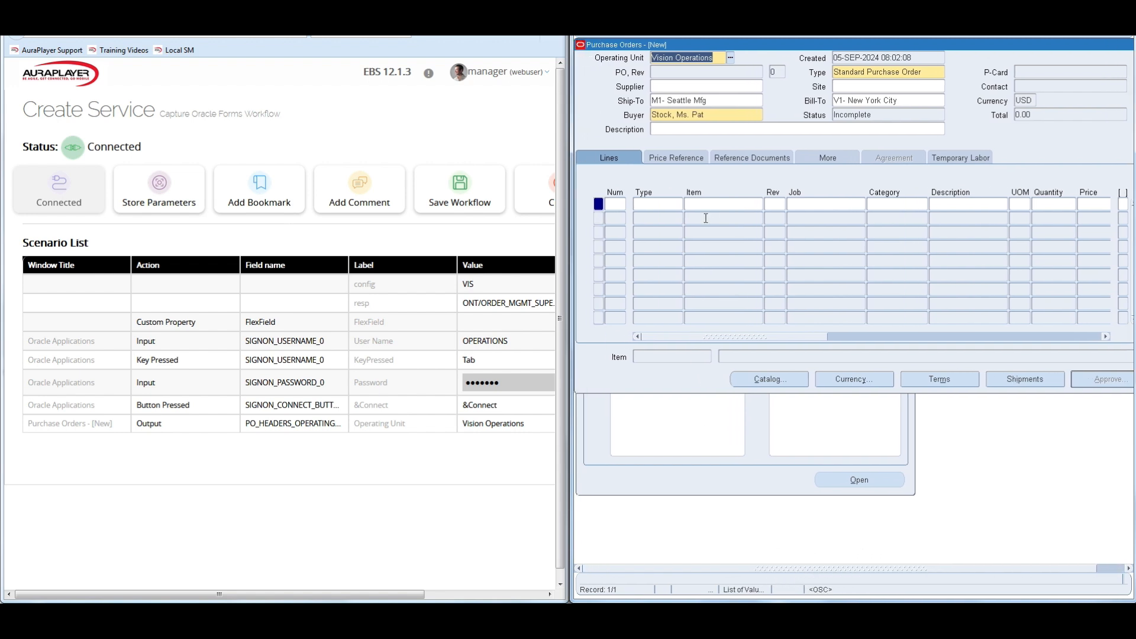
click(680, 85)
text(Alliance Systems)
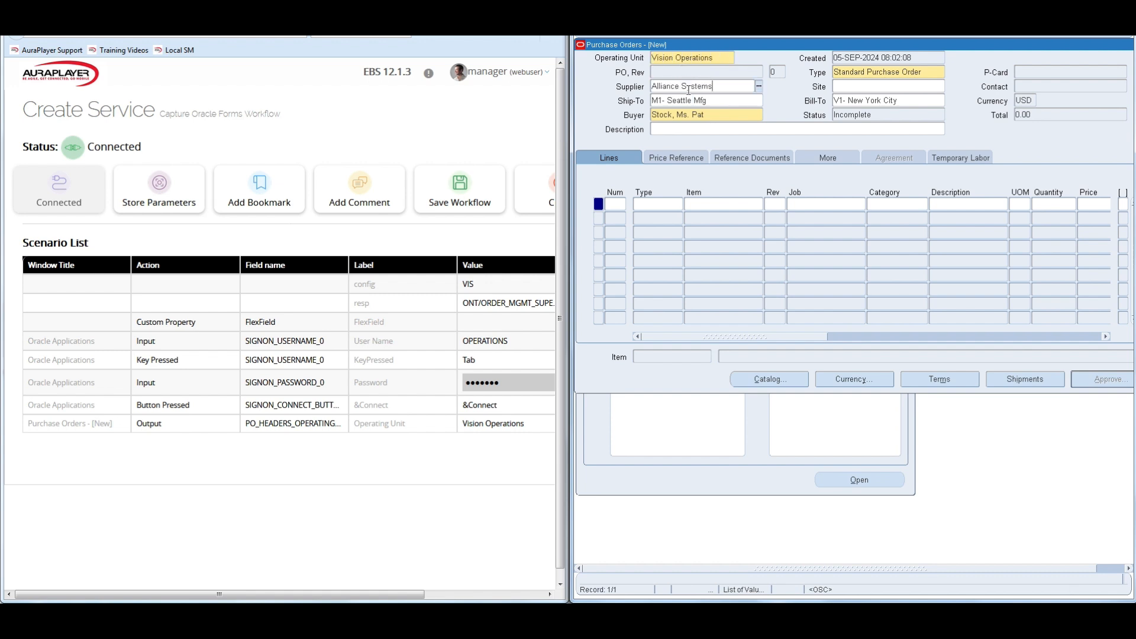
key(Tab)
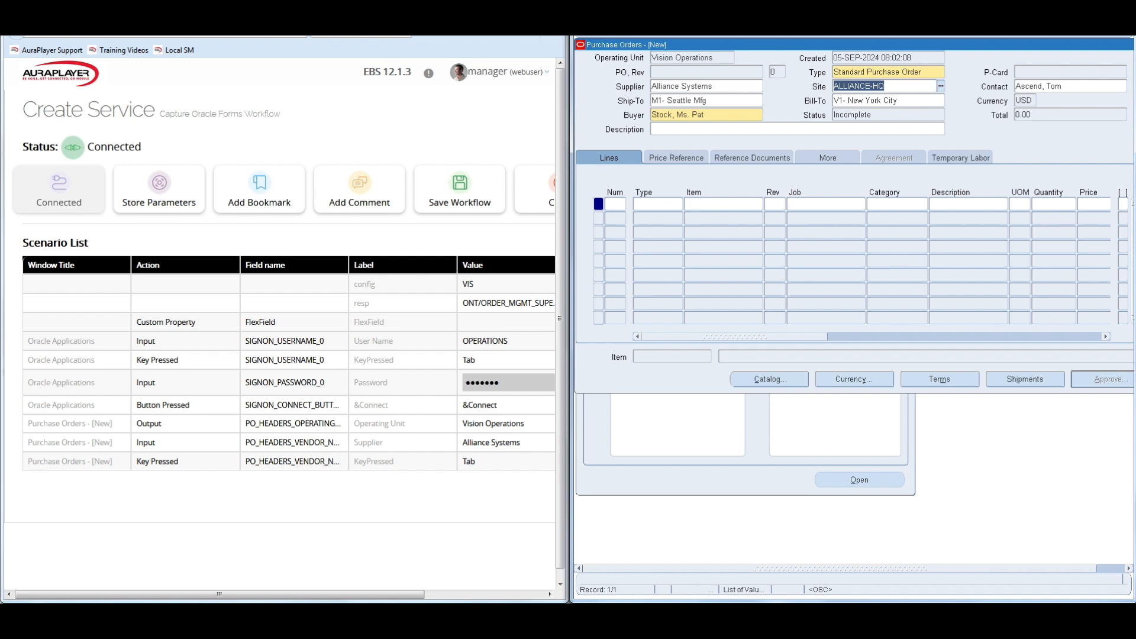
Enter item 23612 on the first line of the purchase order.
click(614, 206)
click(694, 204)
text(23612)
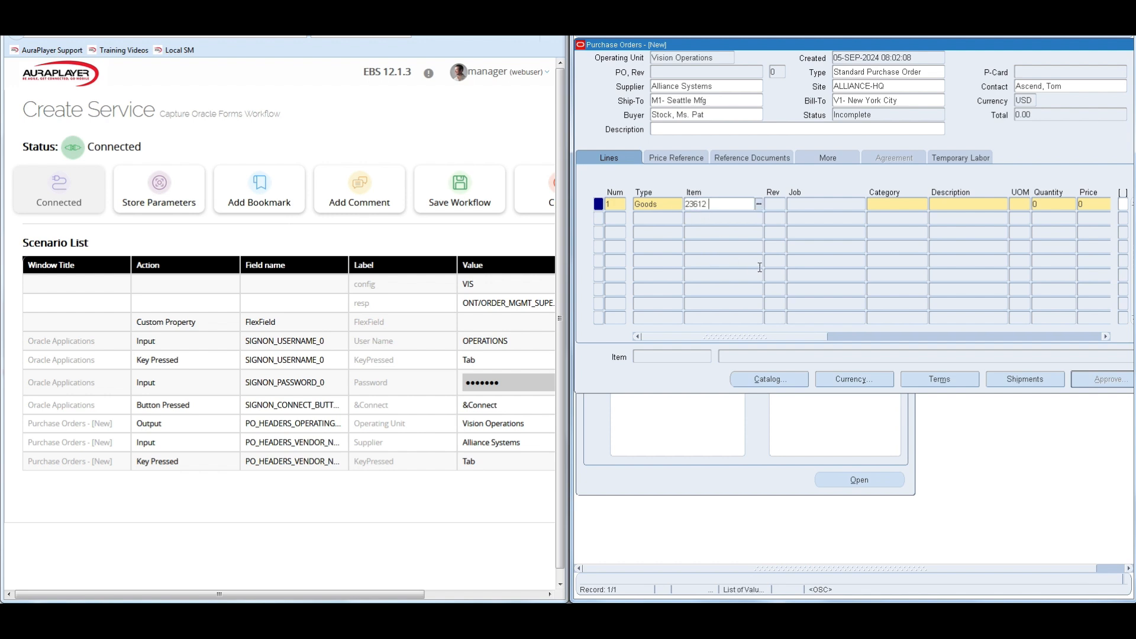
key(Tab)
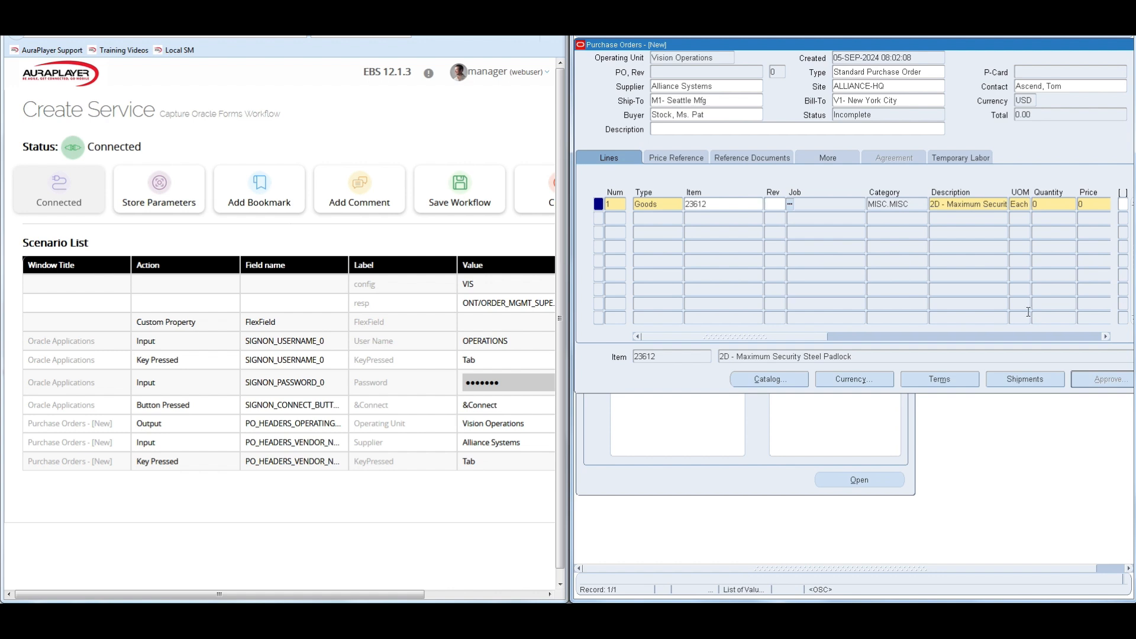
Set the quantity to 1 and the price to 1 on the first purchase order line.
drag(783, 340, 829, 342)
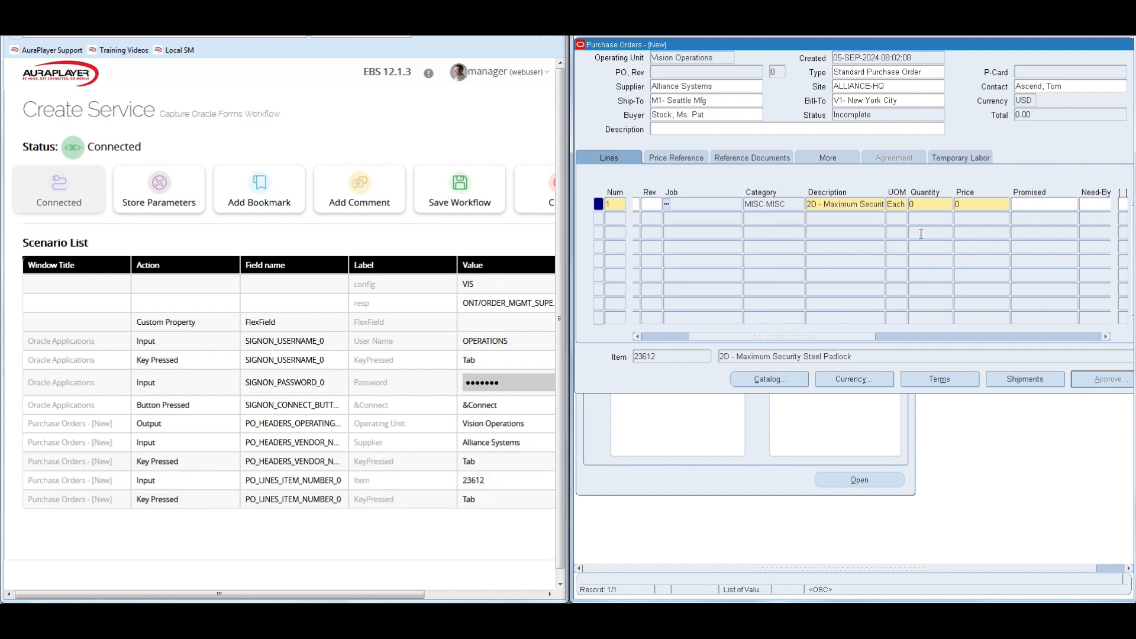
click(942, 207)
text(1)
key(Tab)
text(1)
key(Tab)
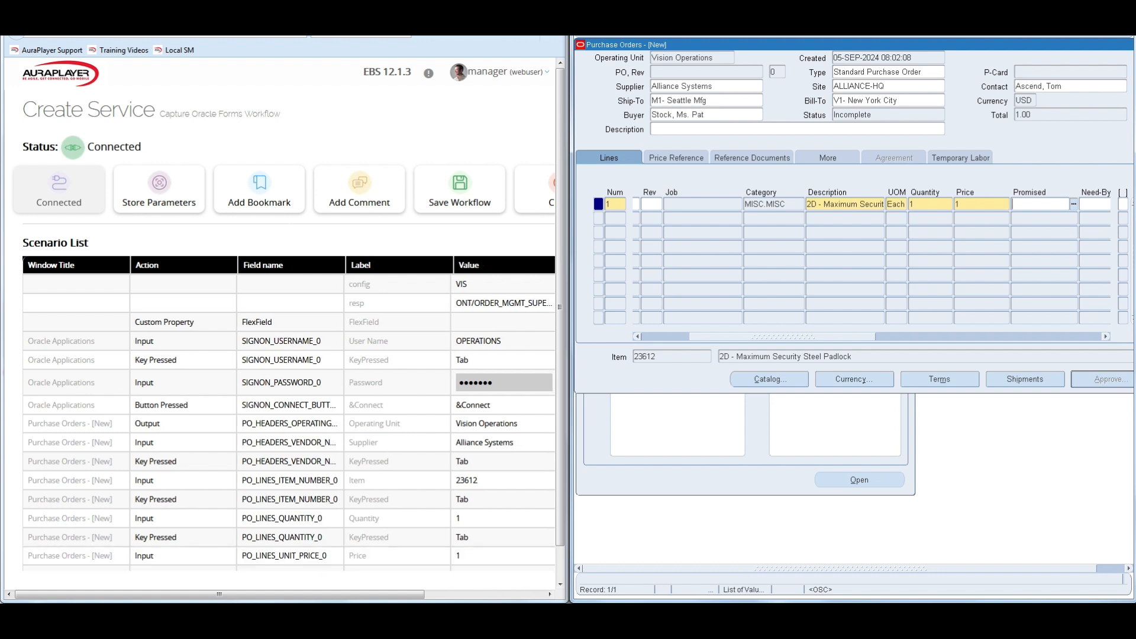
Set both the Promised and Need-By dates of the first line to 12-DEC-2024.
click(1028, 205)
text(12-DEC-2024)
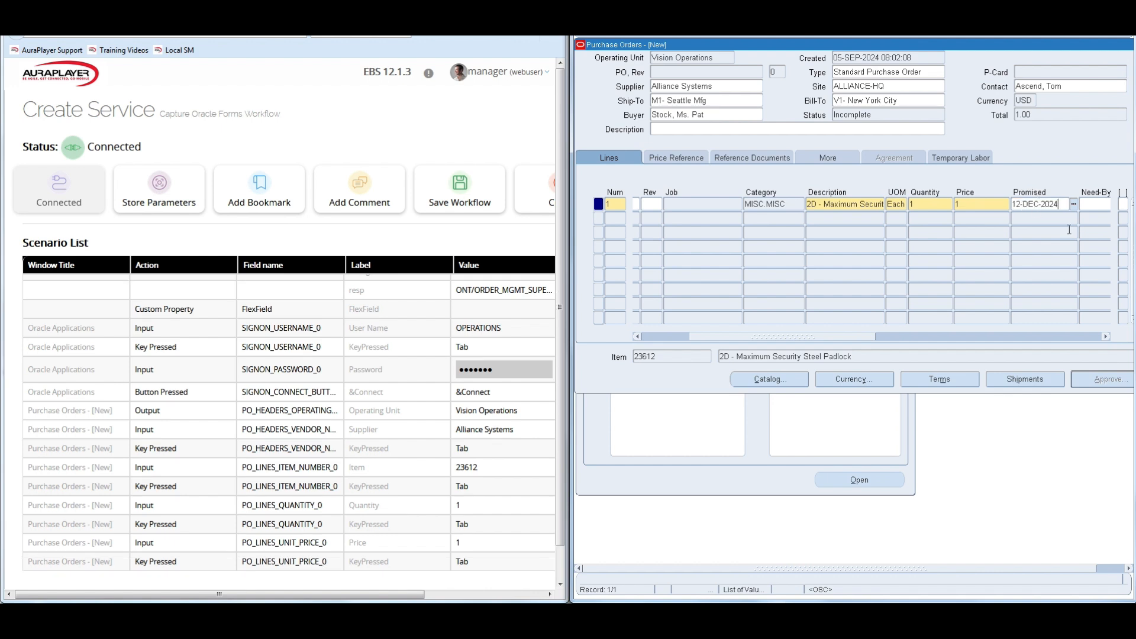
key(ctrl+a)
key(ctrl+c)
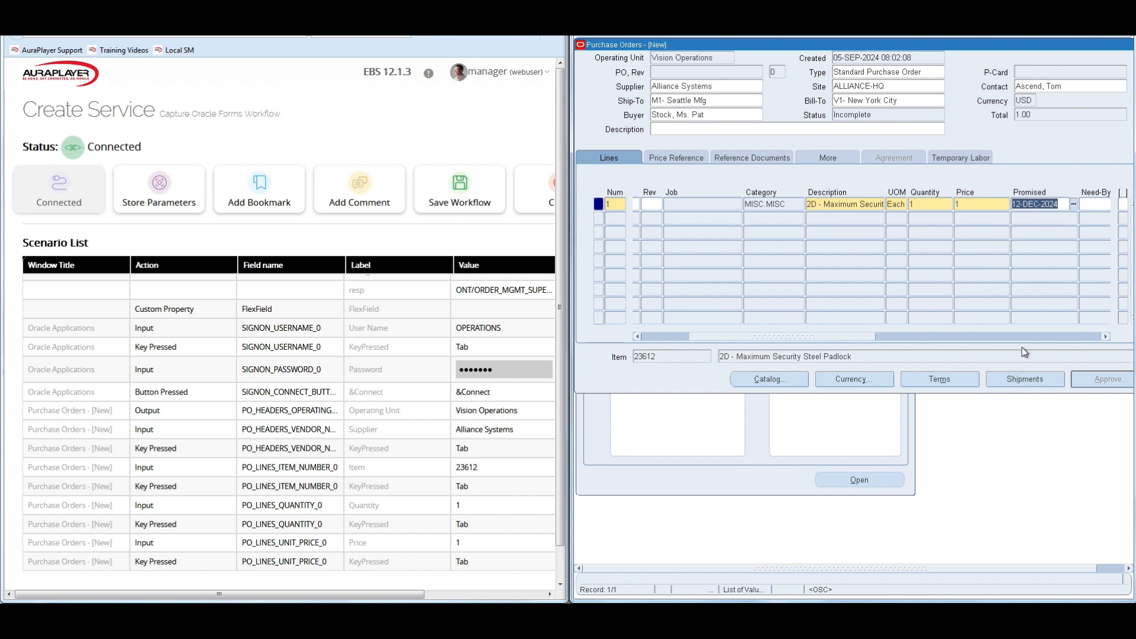
key(Tab)
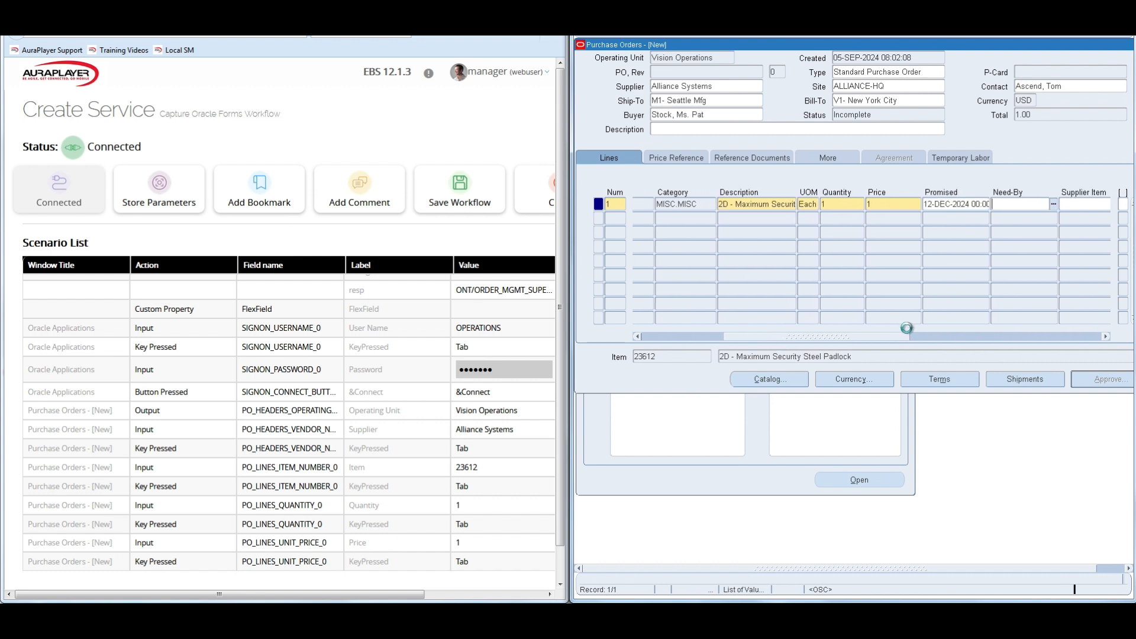
key(ctrl+v)
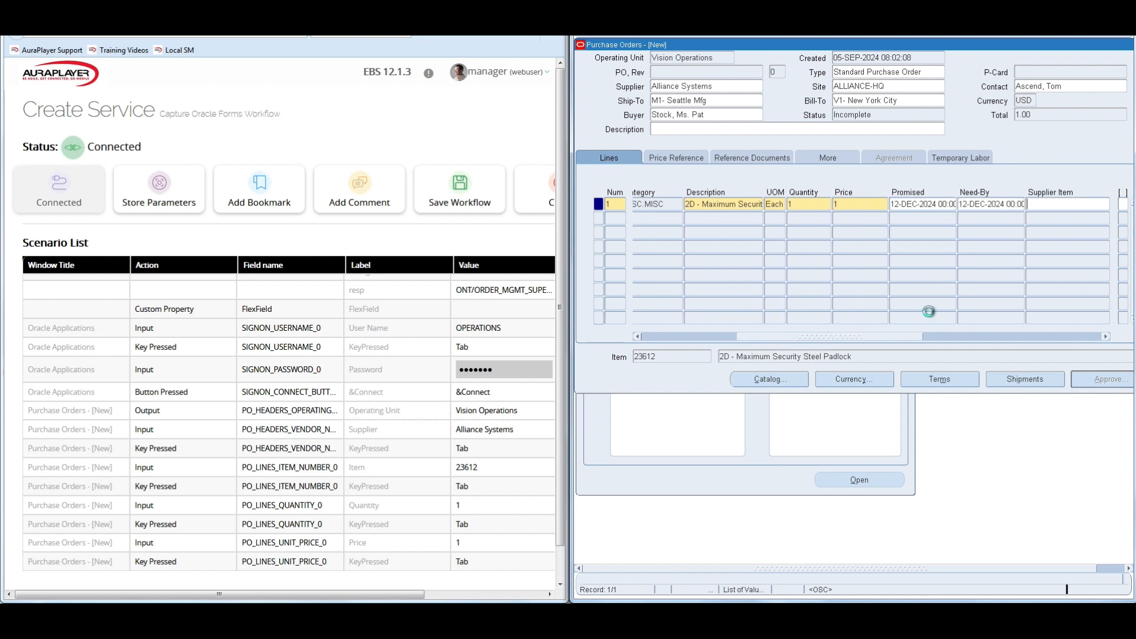
Set the Org to V1 in the line's shipment details, save the purchase order and close the shipments window.
drag(834, 337, 720, 338)
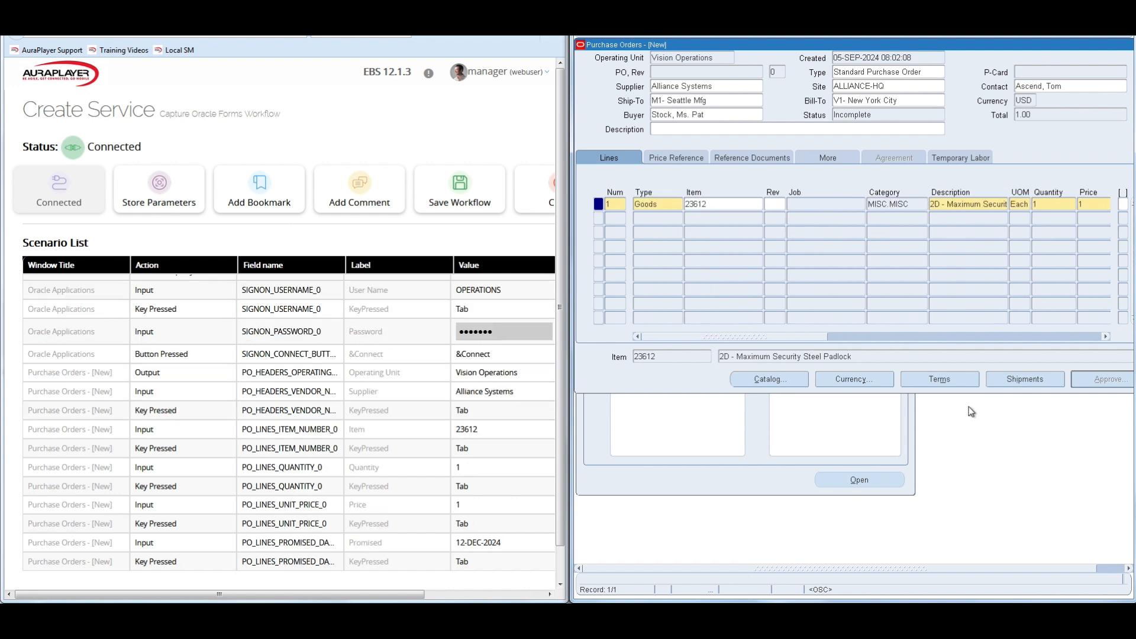
click(1030, 384)
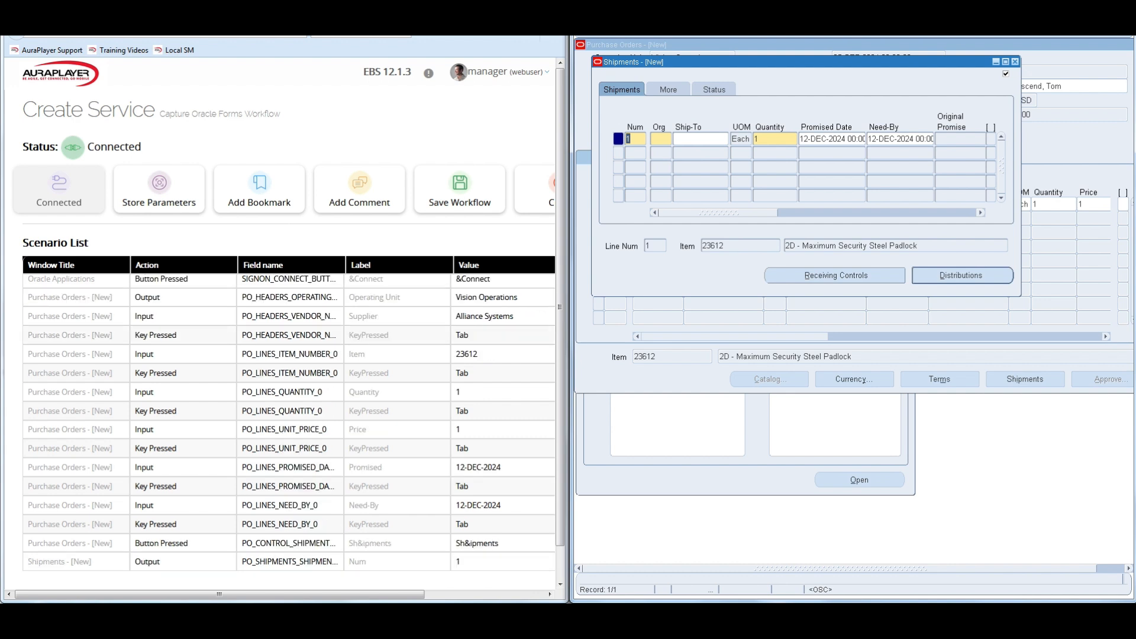
key(Tab)
key(Tab)
text(V1)
key(Tab)
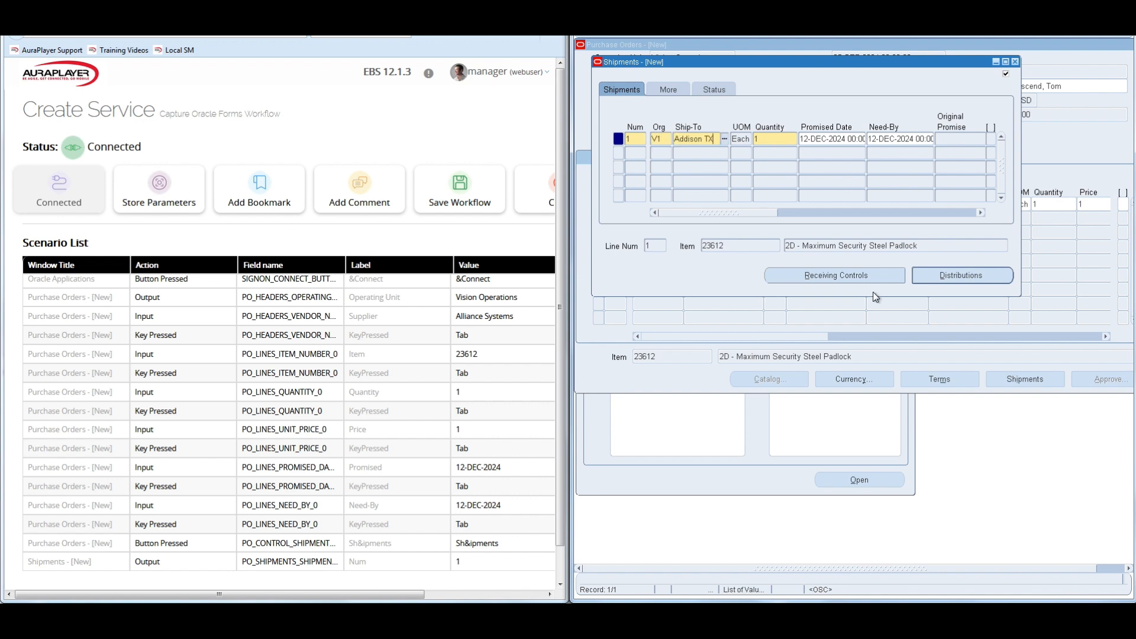
key(Tab)
key(ctrl+s)
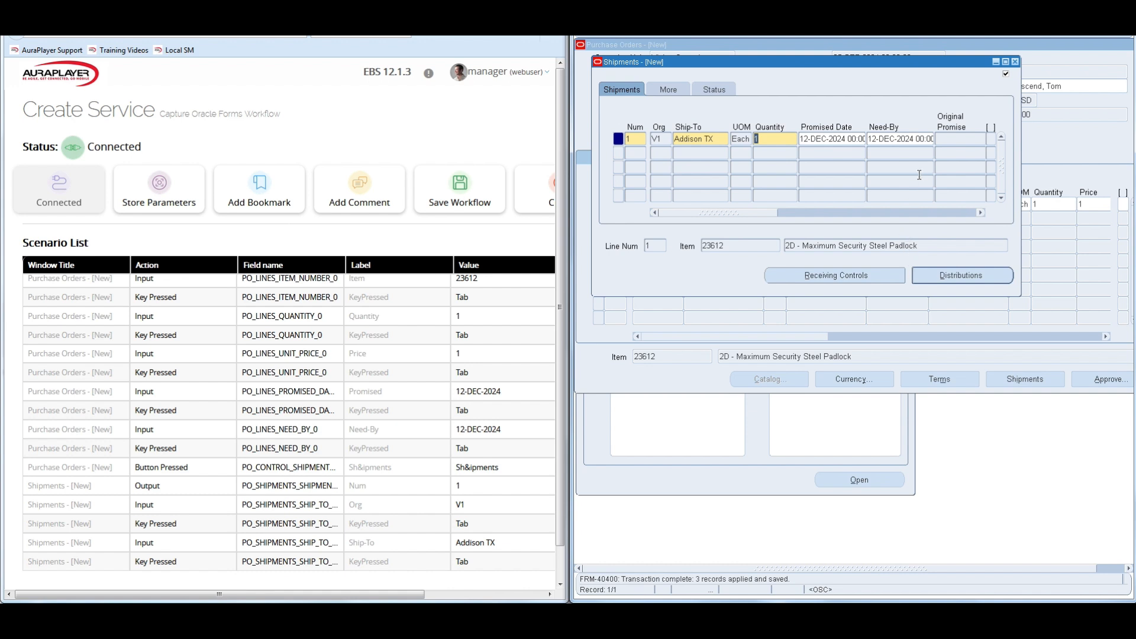
click(1015, 61)
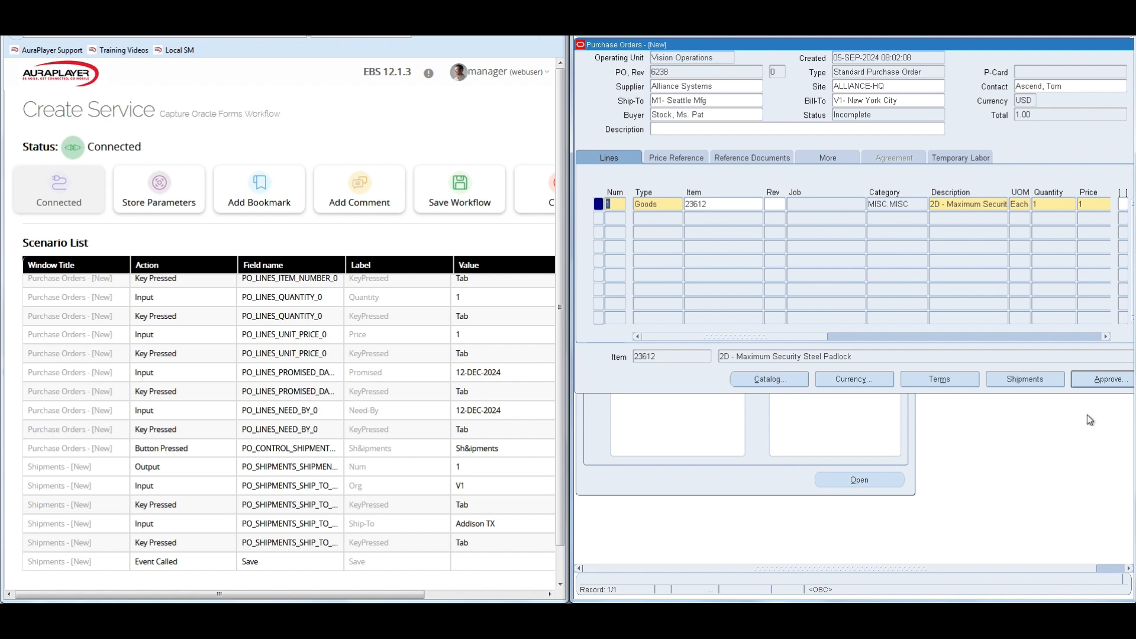
Submit the purchase order for approval with E-Mail transmission turned off and the note AuraPlayer.
click(1098, 381)
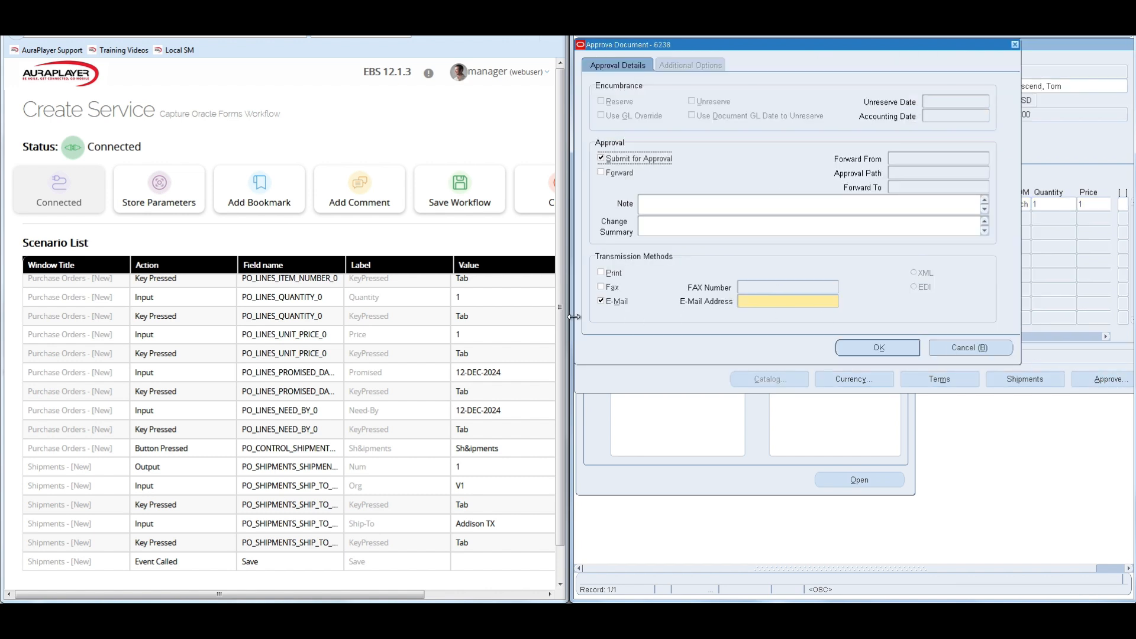
click(601, 300)
click(673, 204)
text(AuraPlayer)
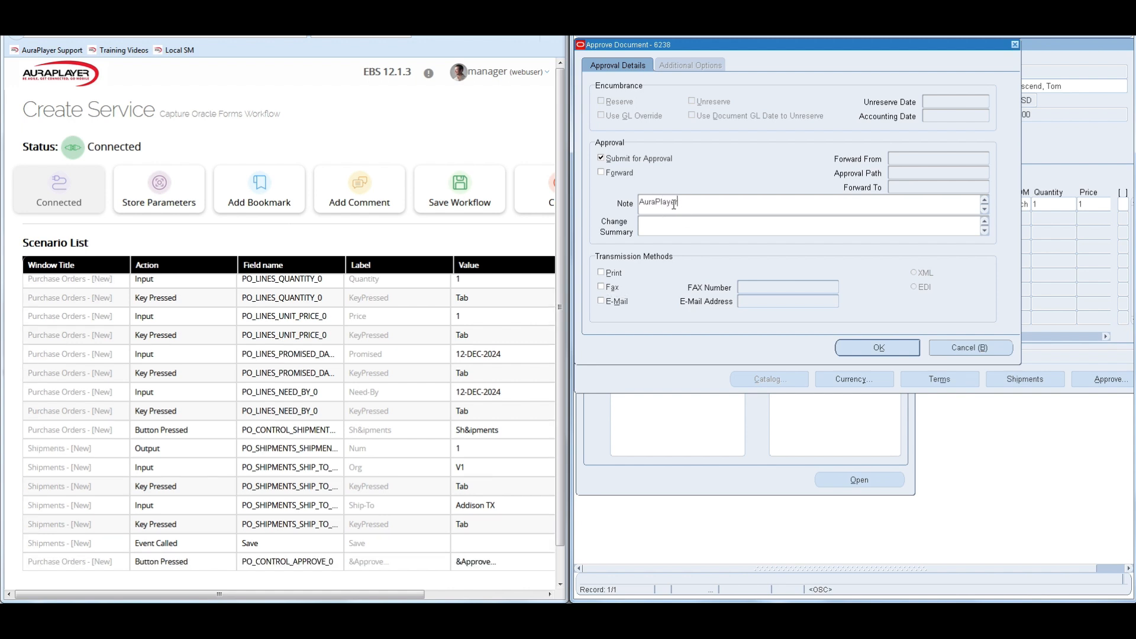
click(878, 347)
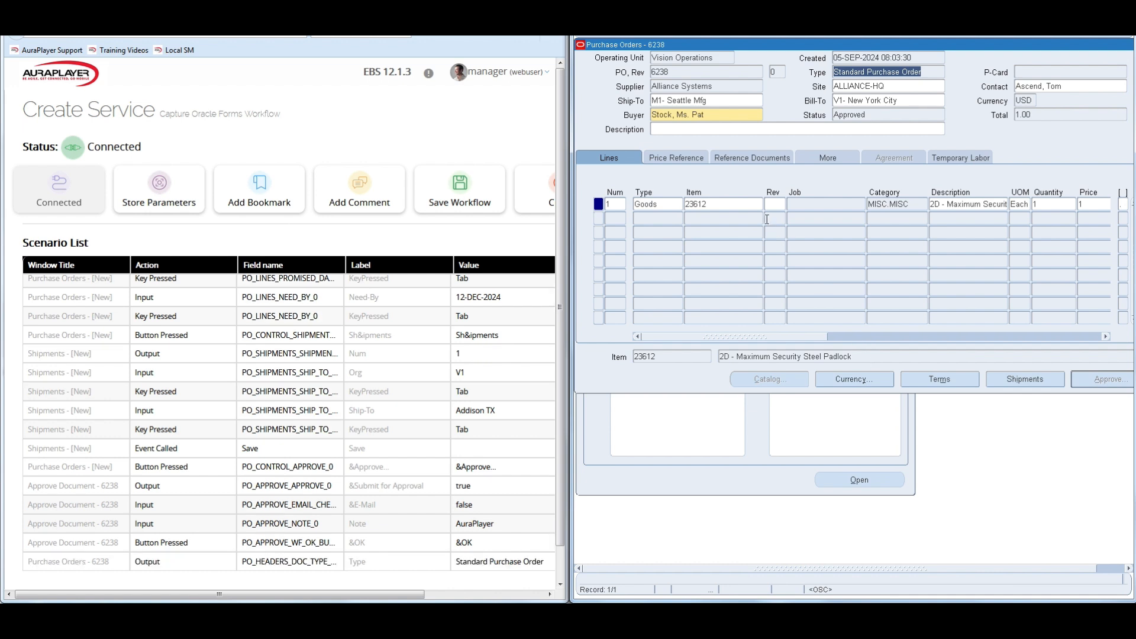
Capture the approved purchase order's number, total and creation date as outputs of the recording.
double_click(658, 72)
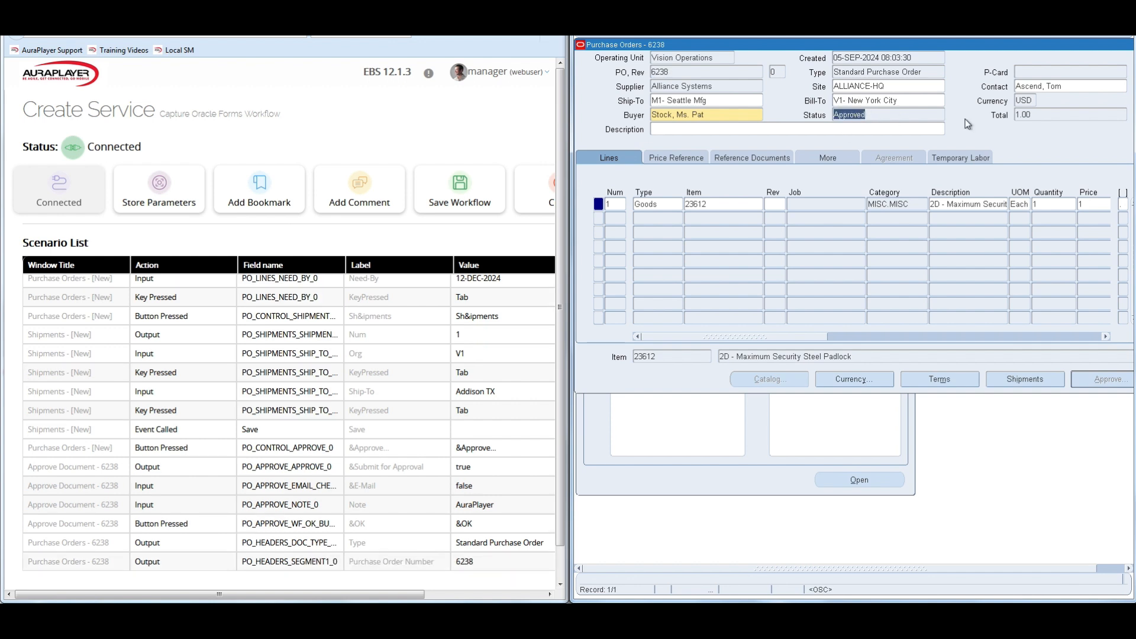
click(1024, 114)
click(865, 56)
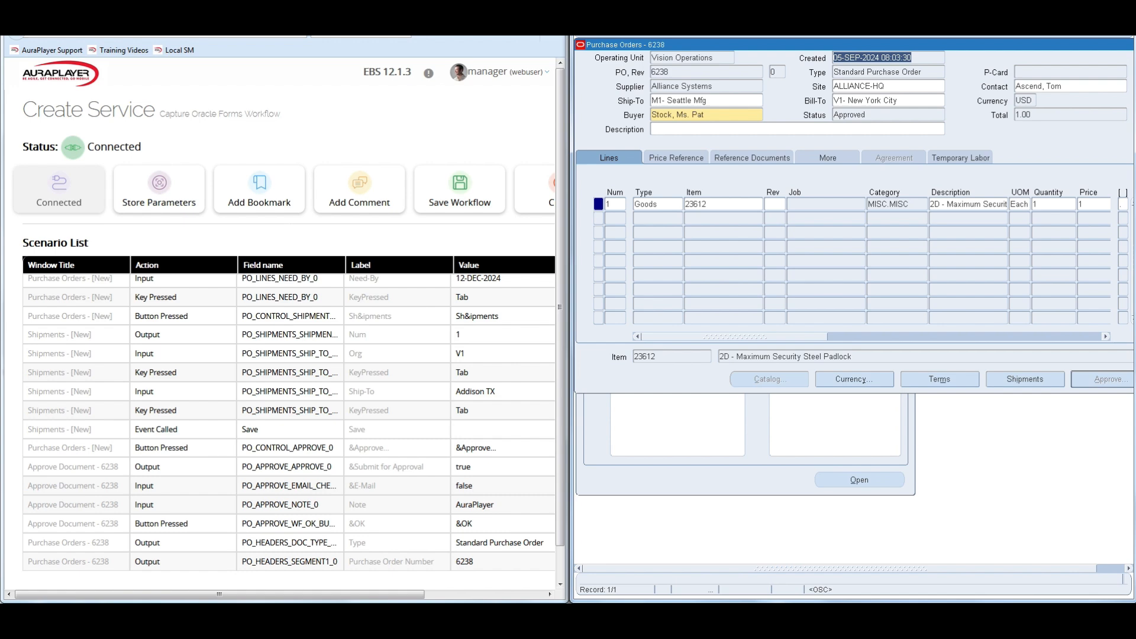
Maximize the Record Service window and review the recorded inputs and outputs in the Scenario List.
key(alt+Tab)
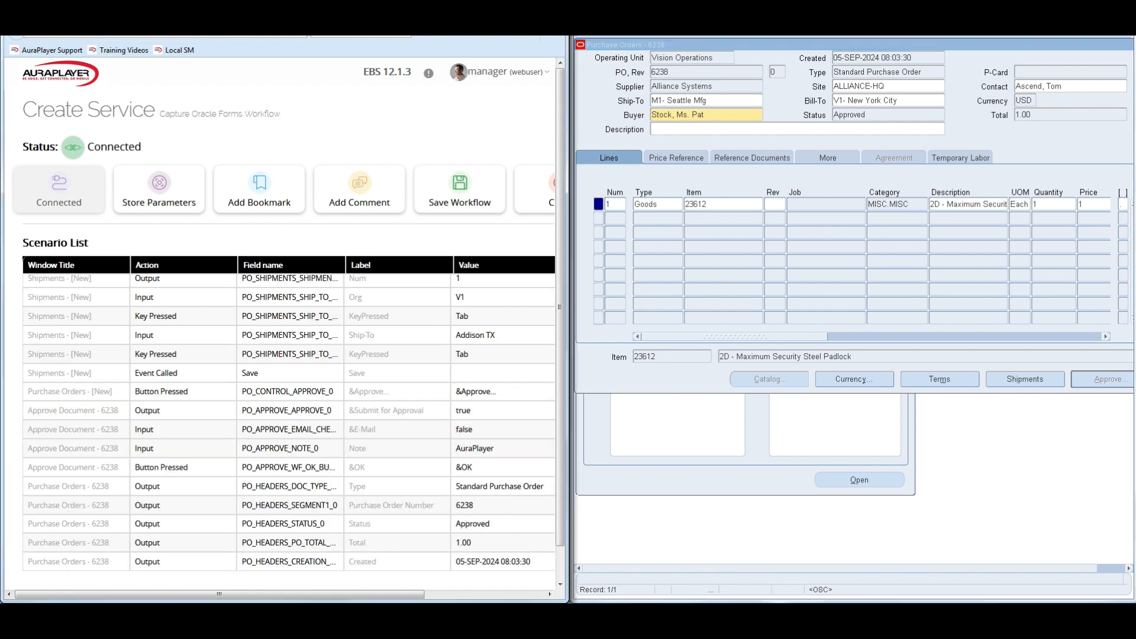
key(super+Right)
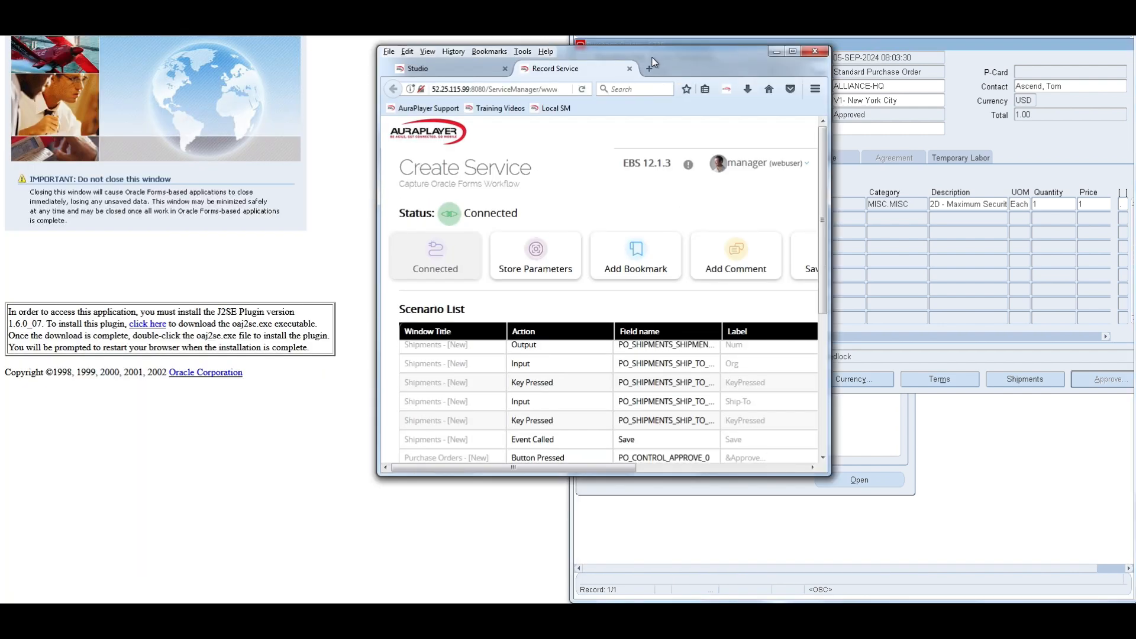
double_click(693, 59)
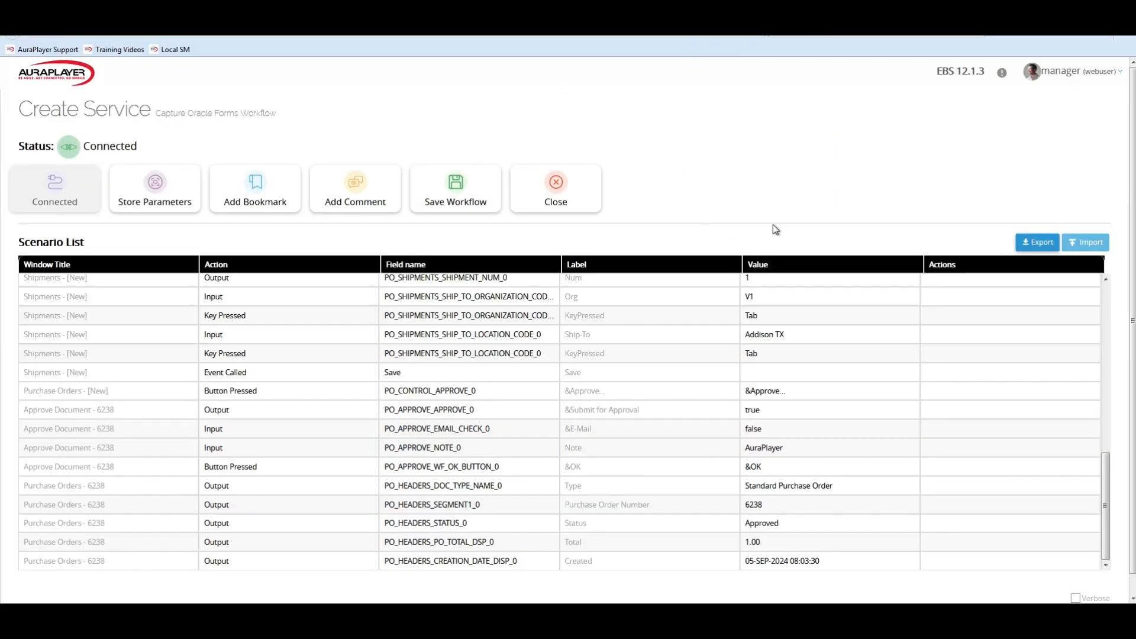
scroll(772, 229, down, 1)
scroll(481, 414, up, 2)
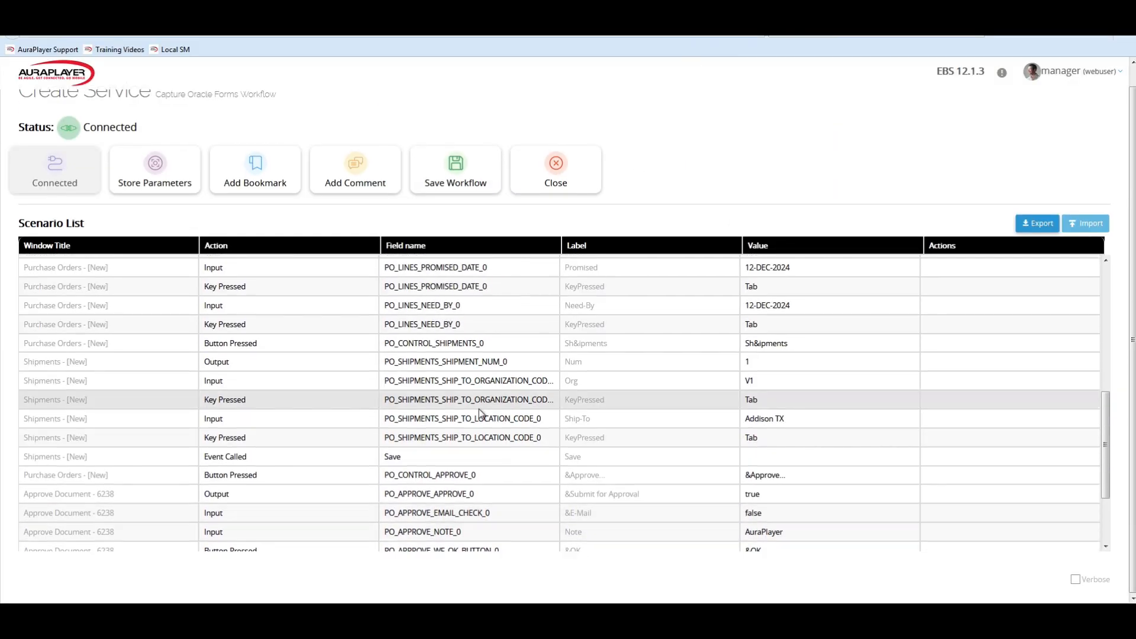
Save the recorded workflow under the service name PO_createApprove.
scroll(589, 420, down, 3)
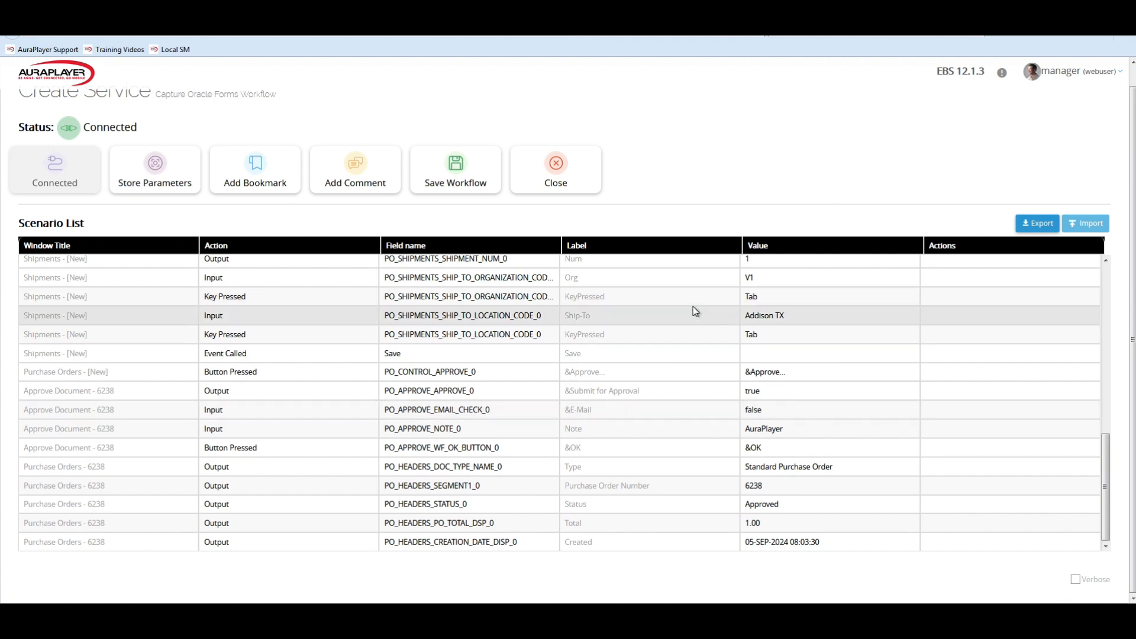
click(451, 176)
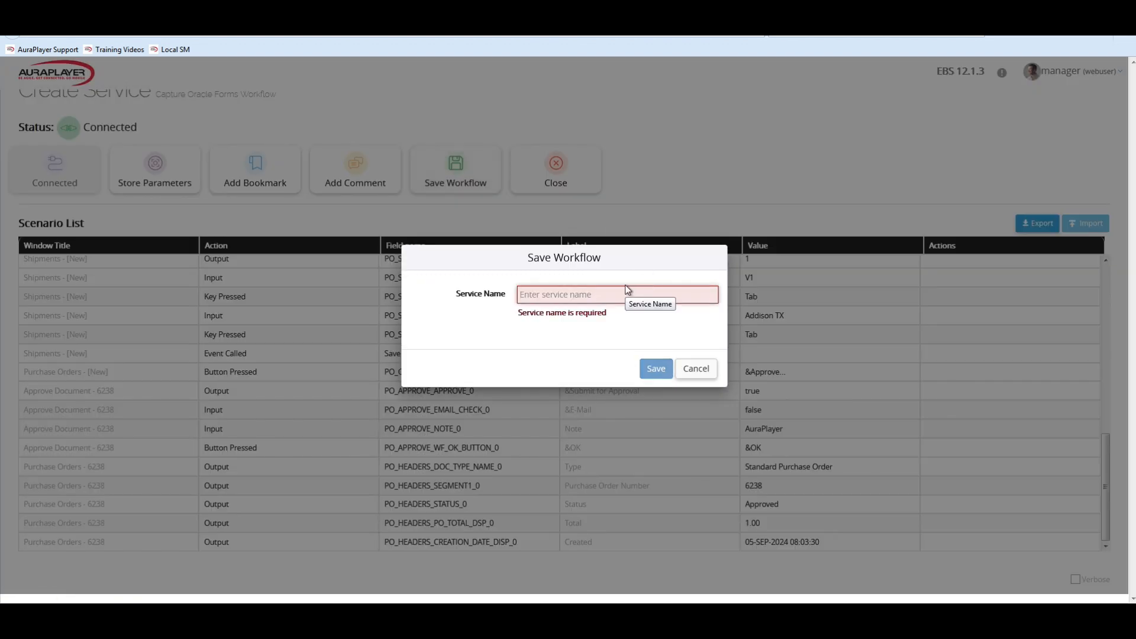
text(PO_)
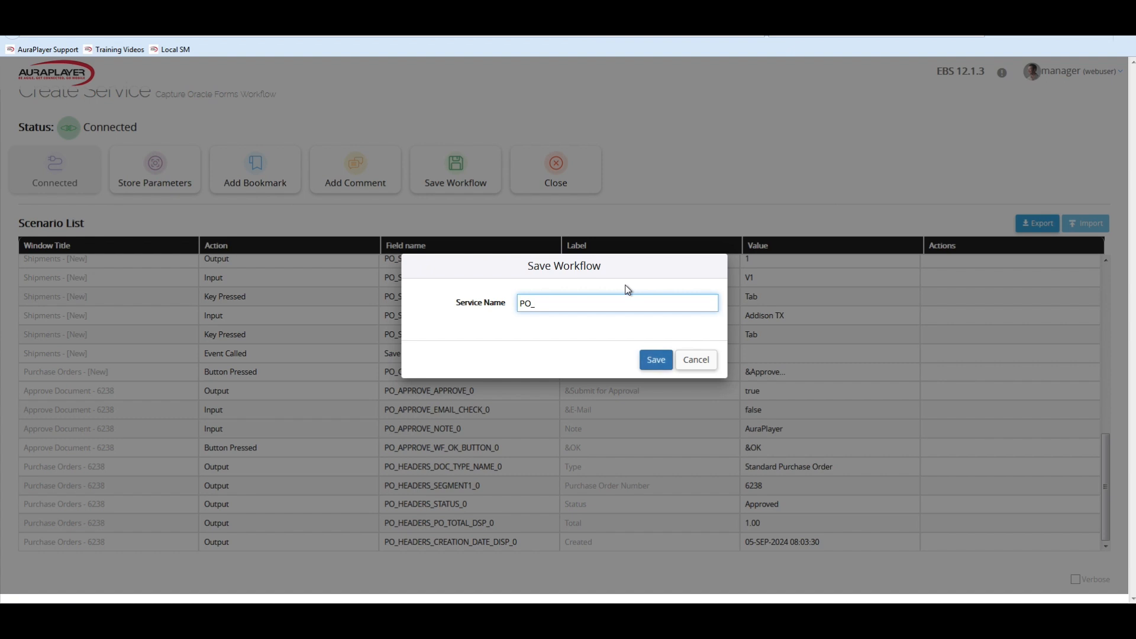
text(createApprove)
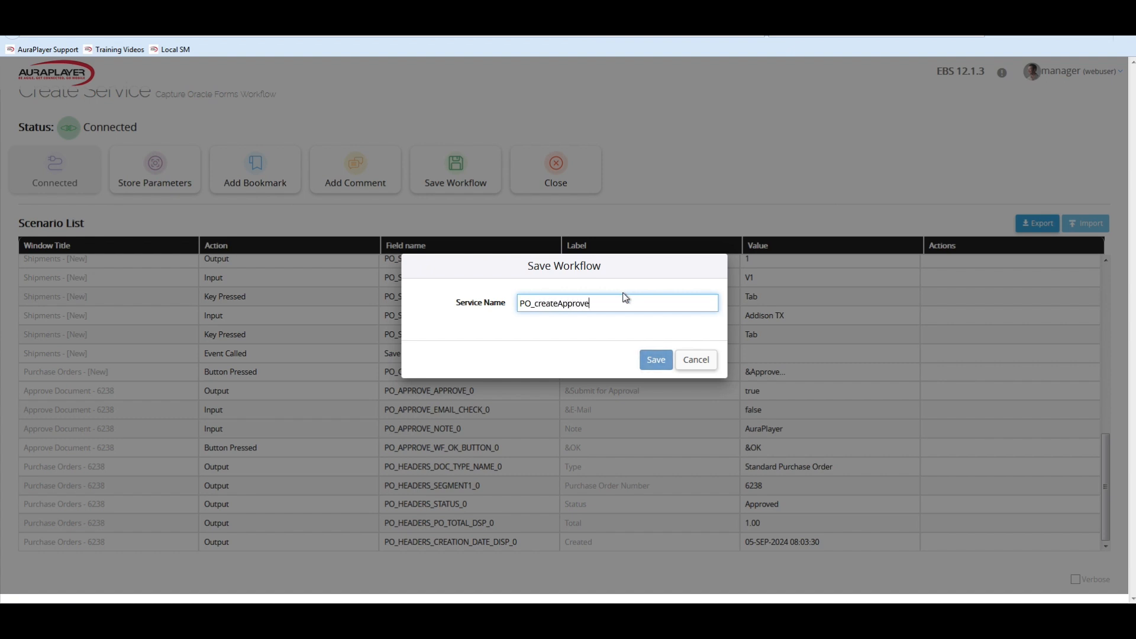
click(656, 359)
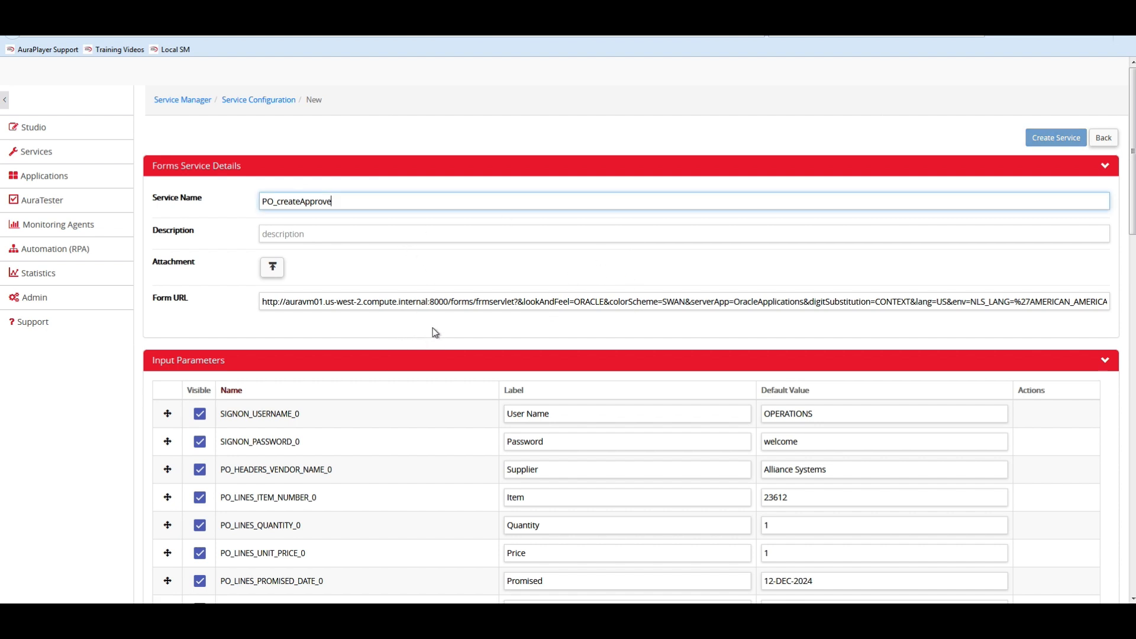
Configure the StatusBarMessages output parameter to fail when the response does NOT contain the value FRM-40400.
scroll(468, 329, down, 7)
scroll(486, 320, up, 6)
scroll(497, 314, down, 3)
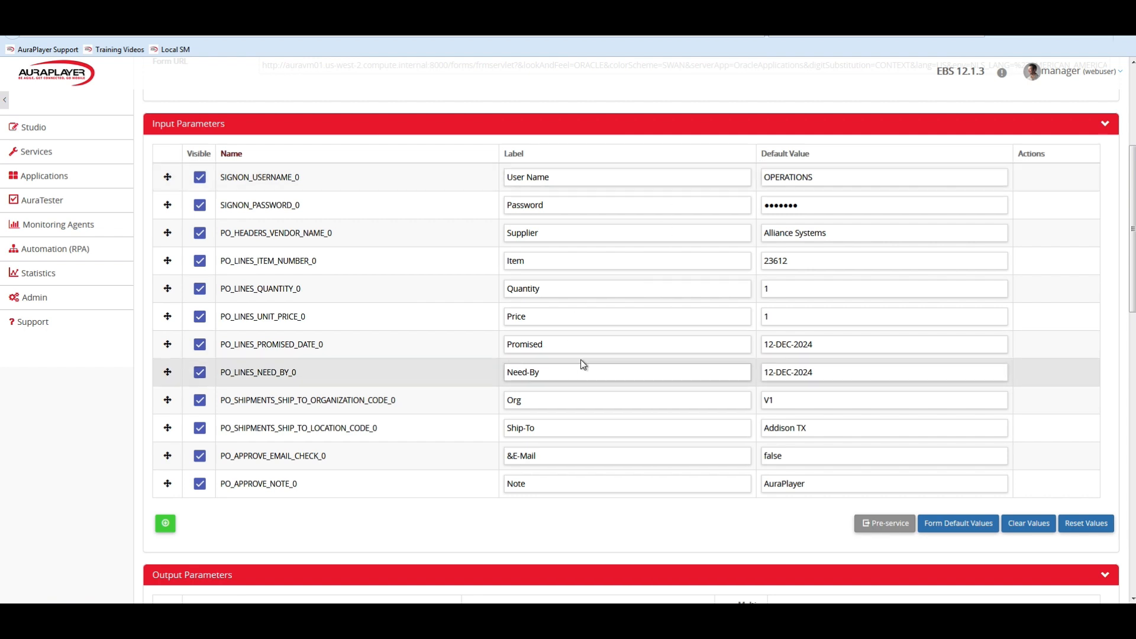
scroll(571, 507, down, 1)
scroll(571, 506, down, 4)
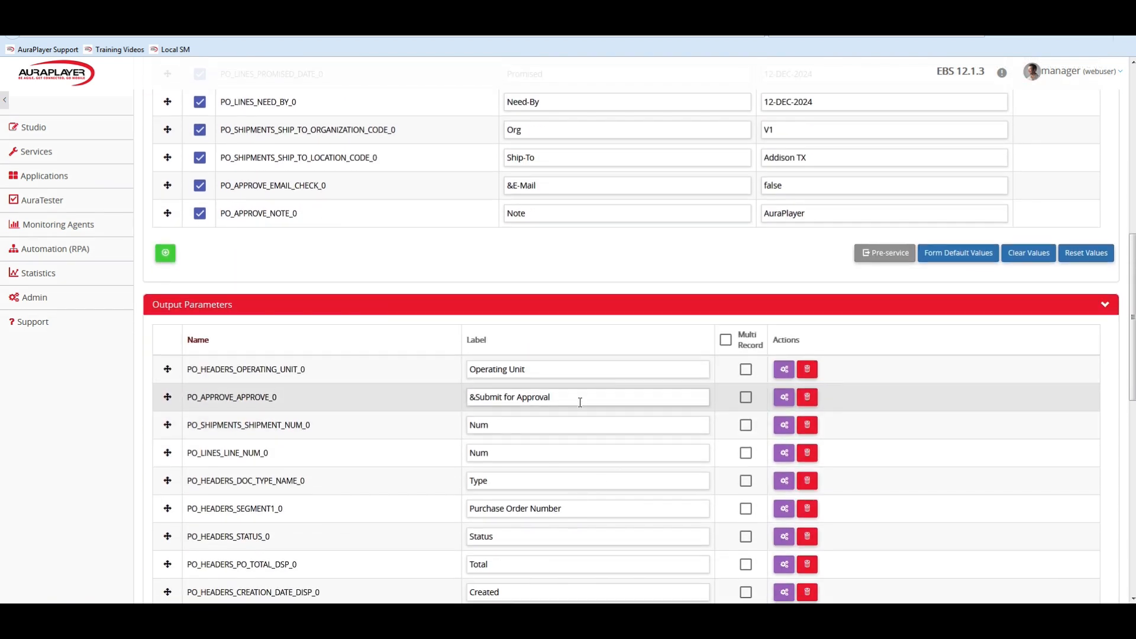
scroll(583, 398, down, 2)
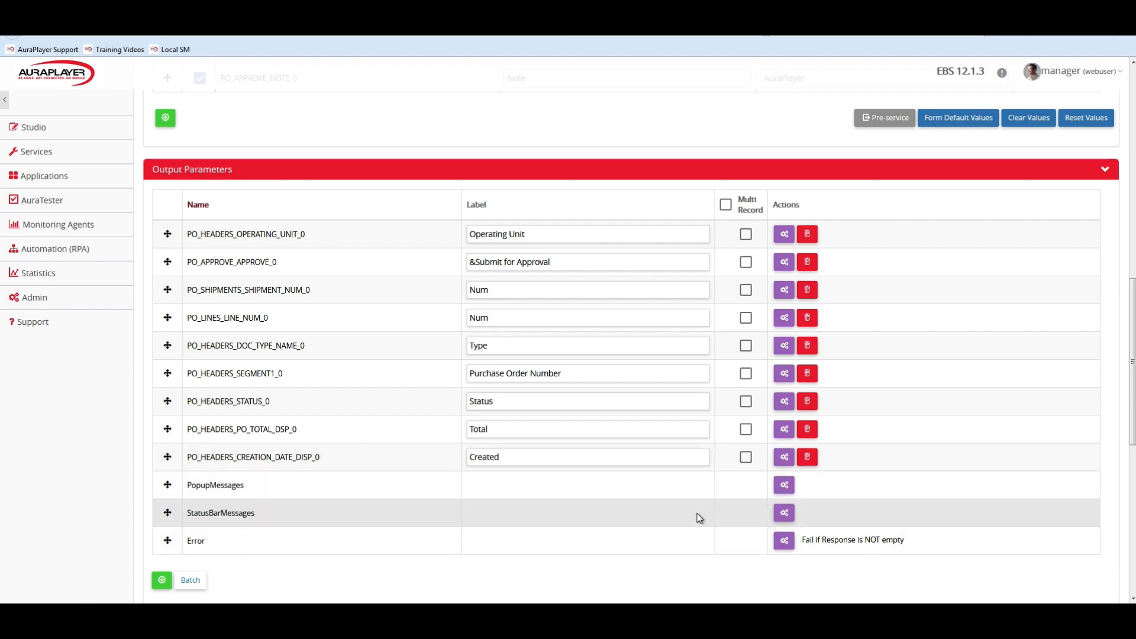
click(784, 515)
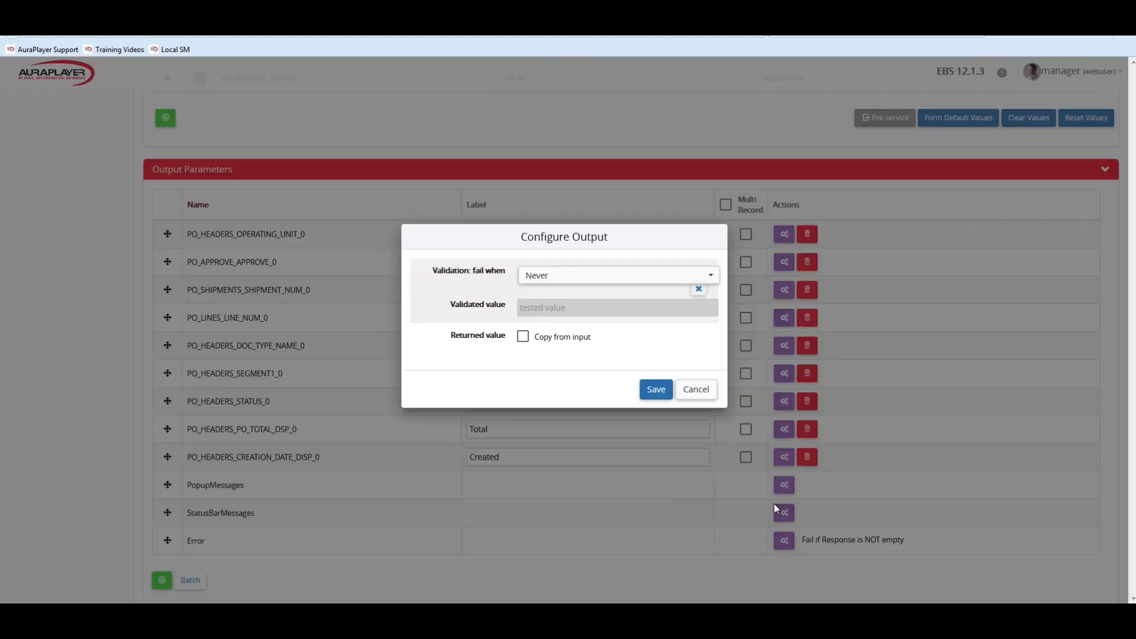
click(610, 278)
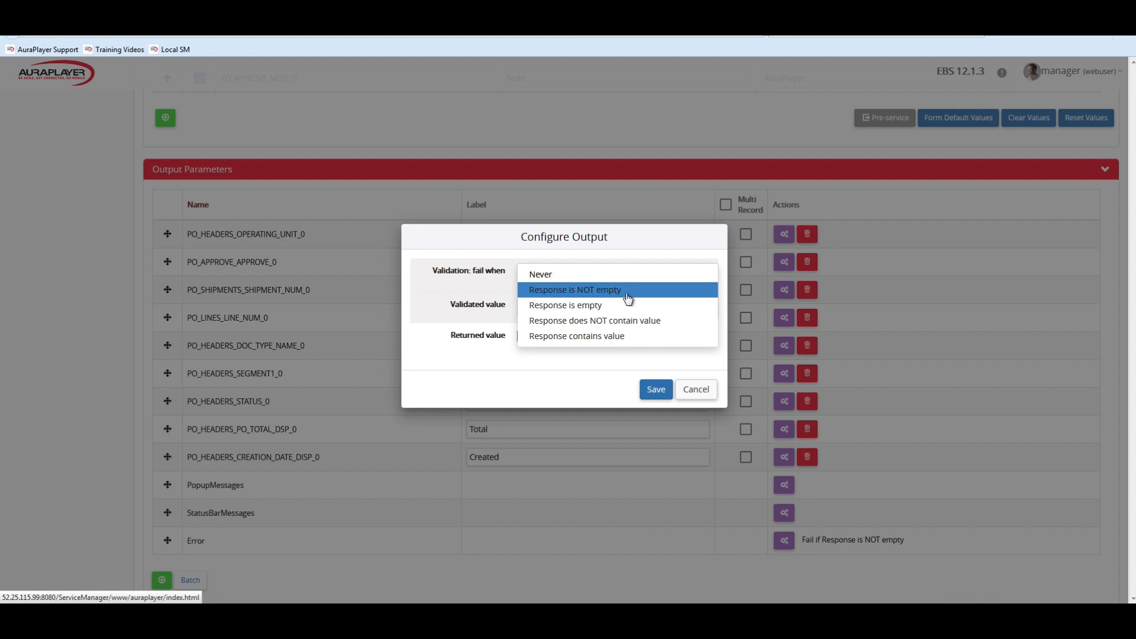
click(625, 320)
click(594, 307)
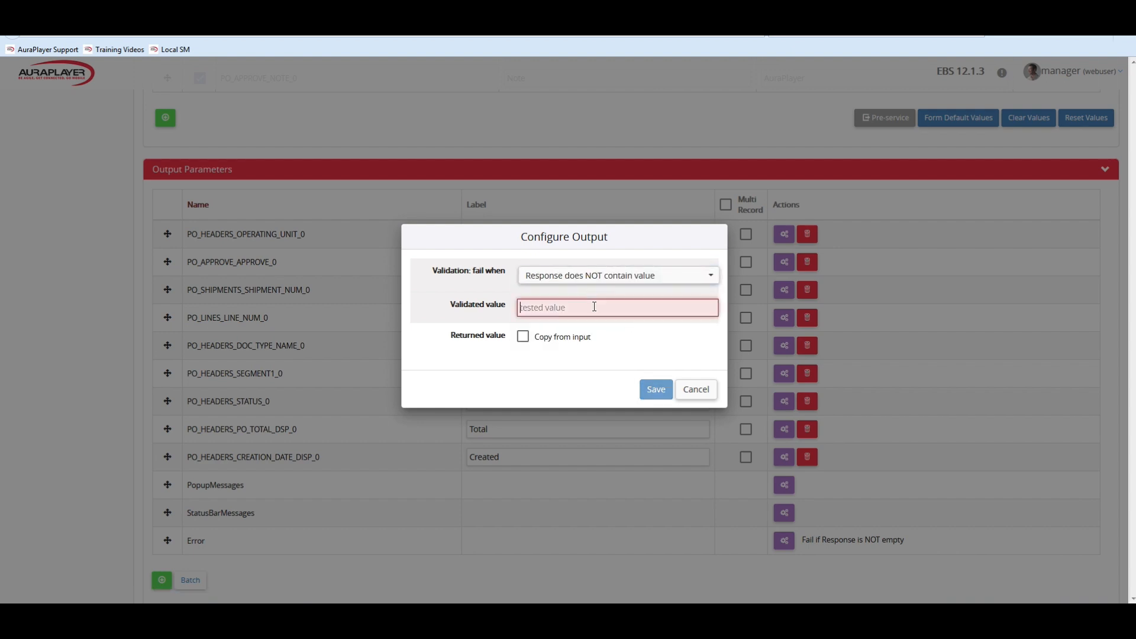
text(FRM-40400)
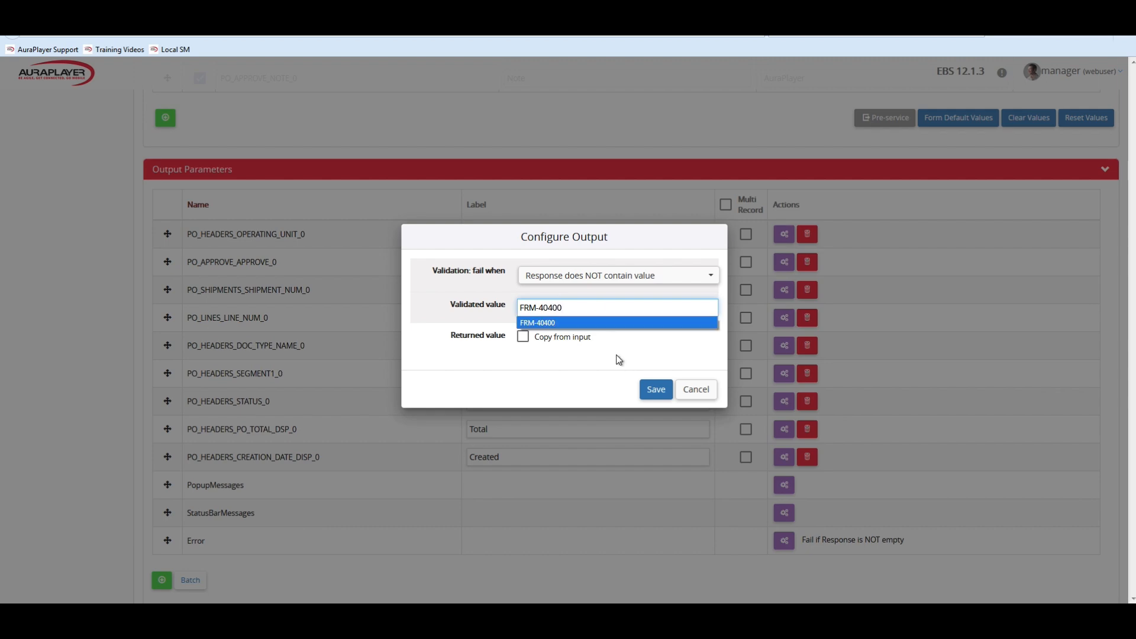
click(655, 389)
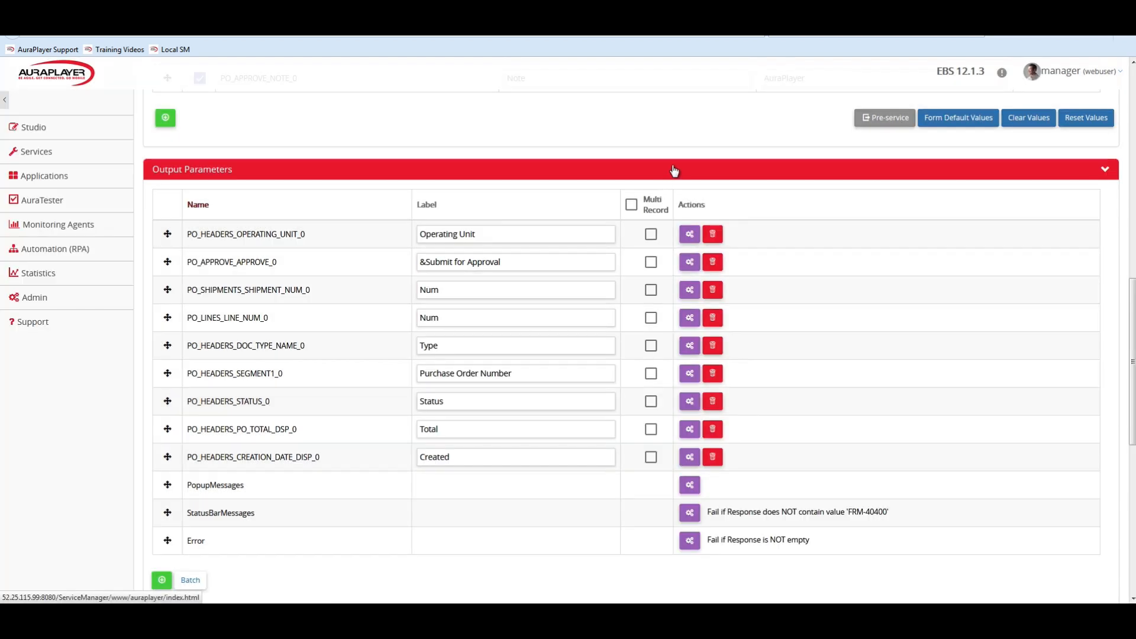
Create the PO_createApprove service and run a test of it with its default input values.
scroll(675, 171, up, 15)
click(1053, 138)
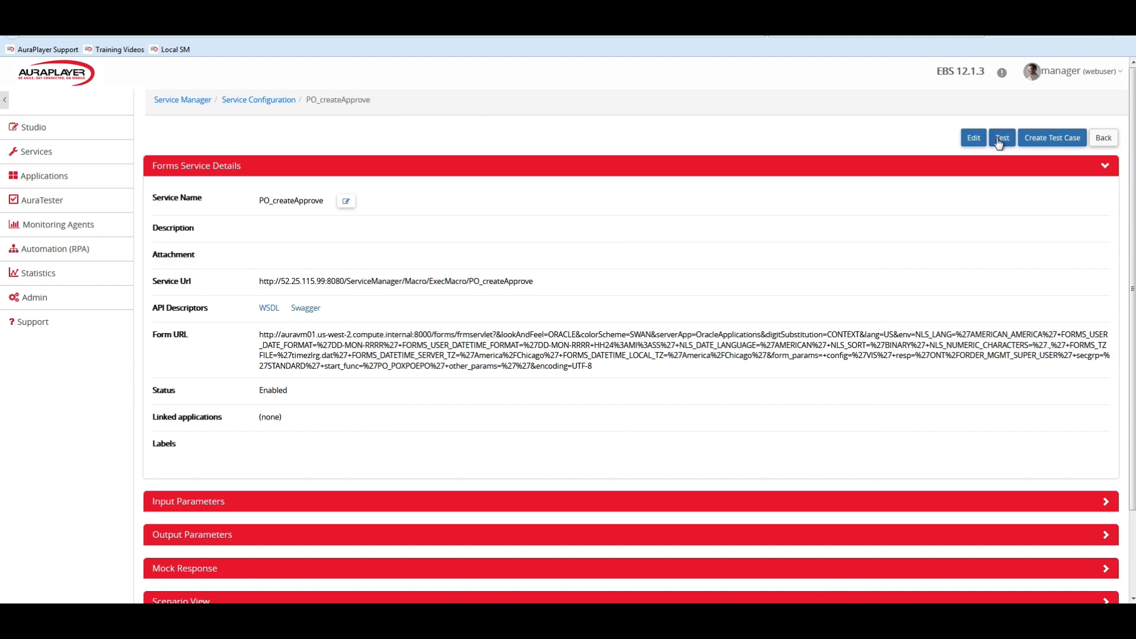
click(1001, 138)
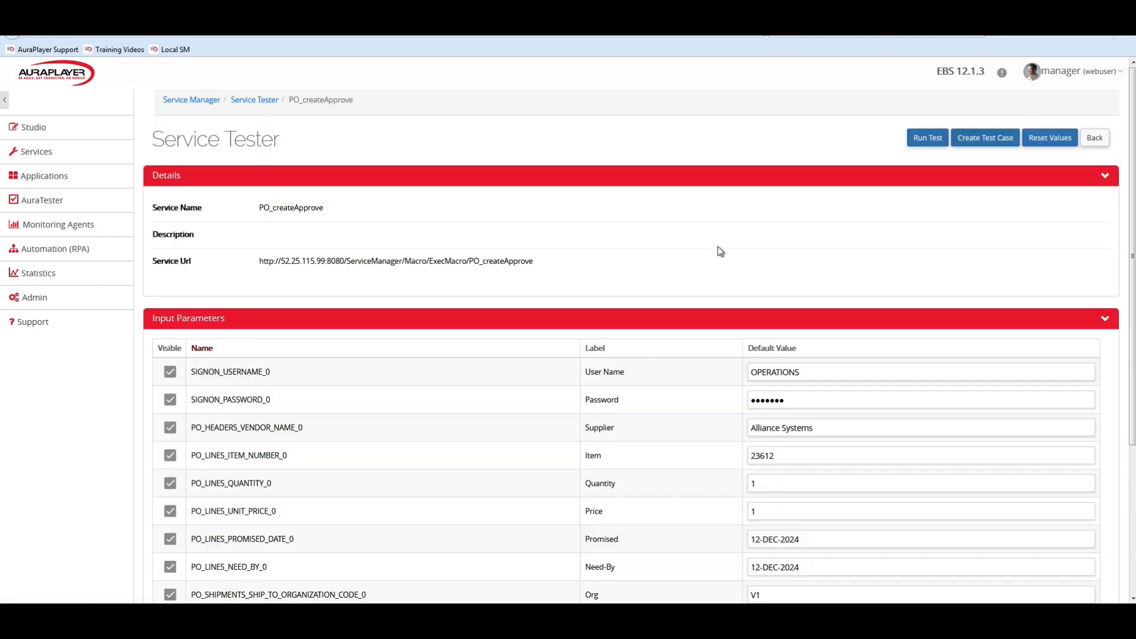
scroll(718, 248, down, 3)
scroll(718, 246, down, 1)
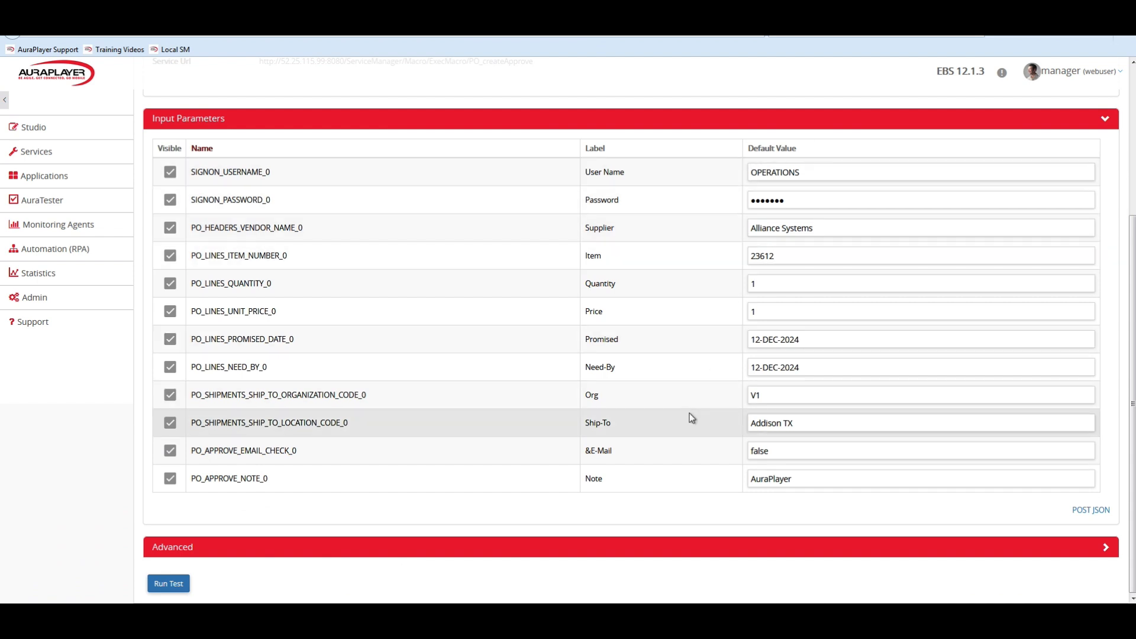
click(168, 584)
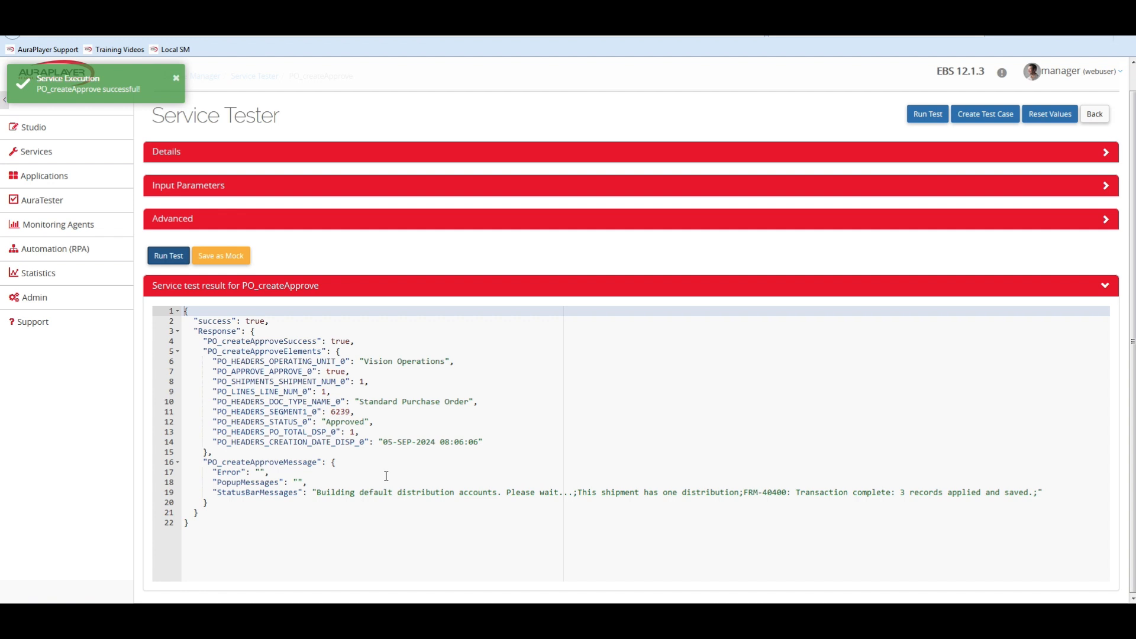
Examine the purchase order number and the FRM-40400 status bar message in the service test result.
click(336, 412)
double_click(336, 411)
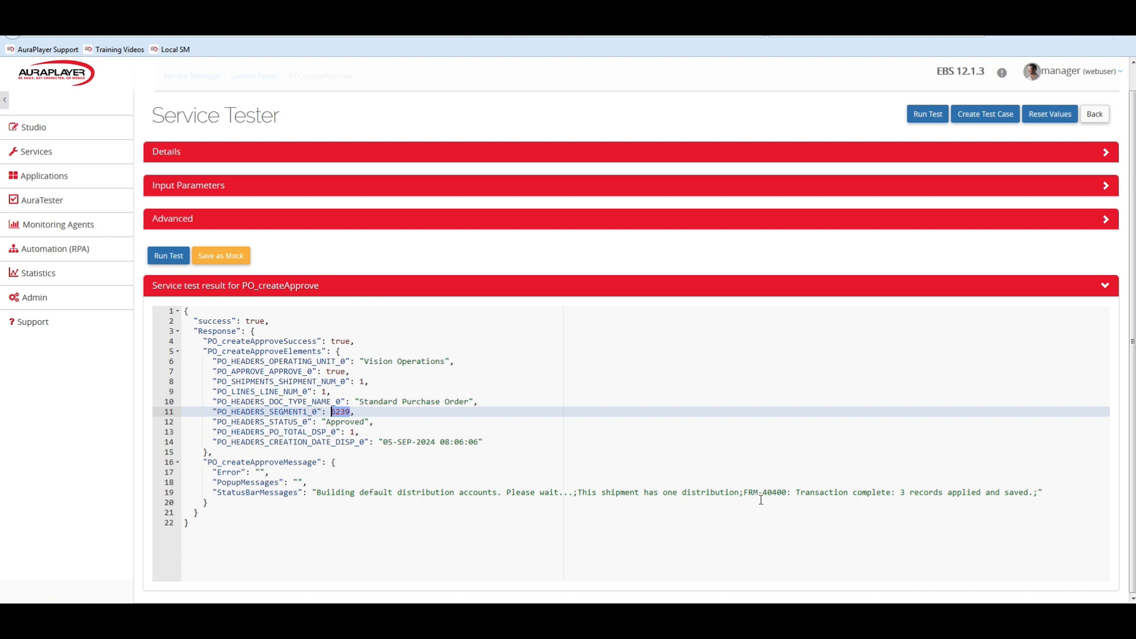
drag(744, 492, 1034, 492)
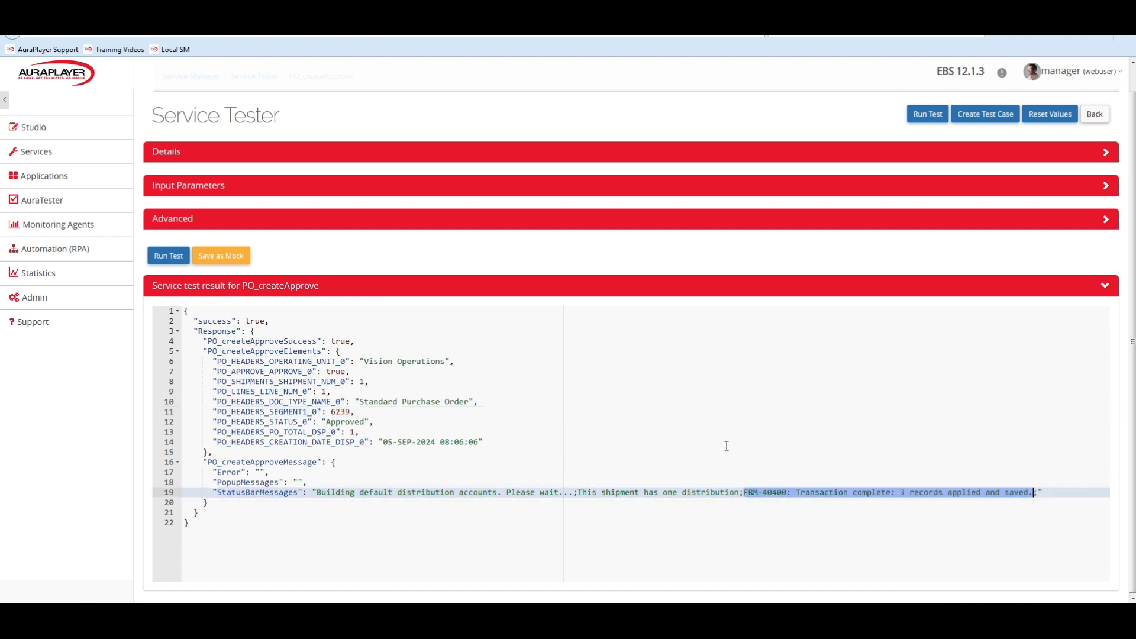